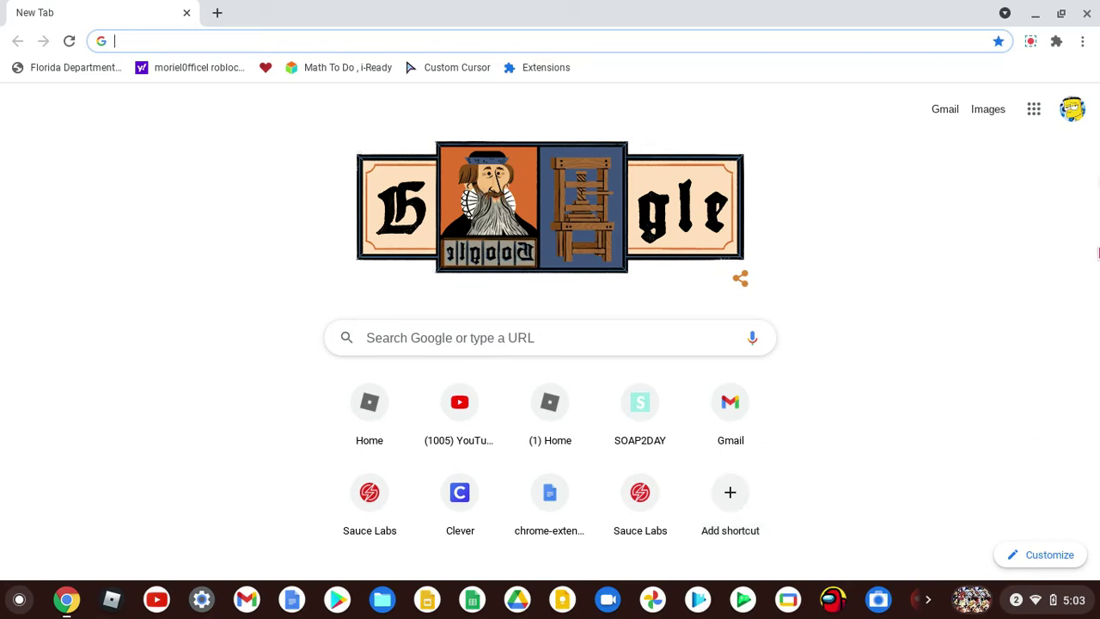
# Go to Chrome Settings > Appearance and open Browser themes in the Chrome Web Store.
pyautogui.click(1083, 44)
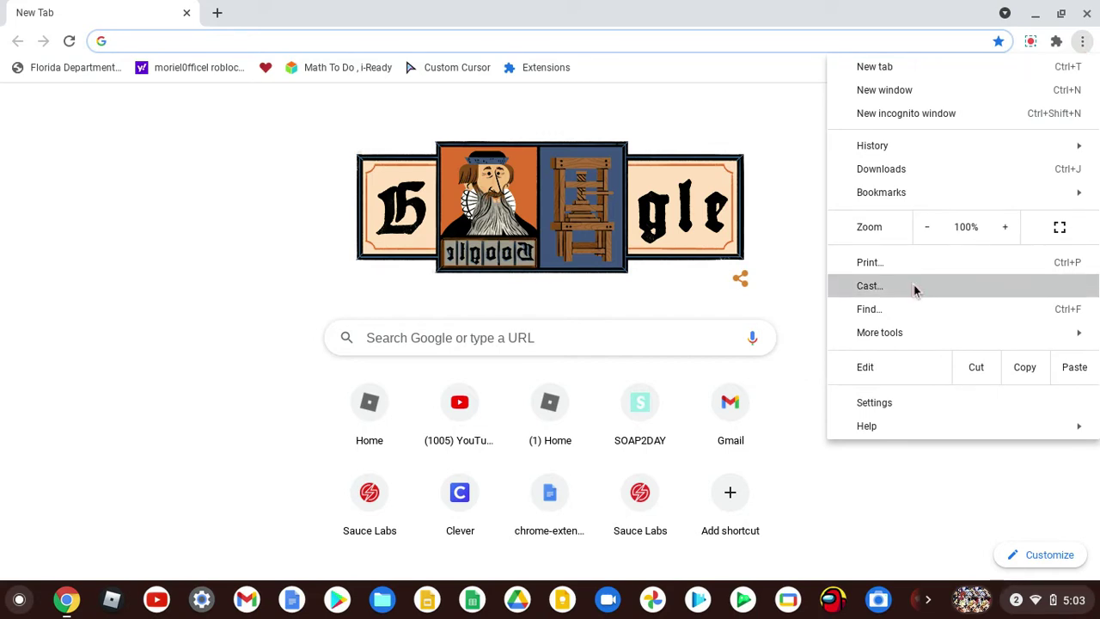
pyautogui.click(916, 400)
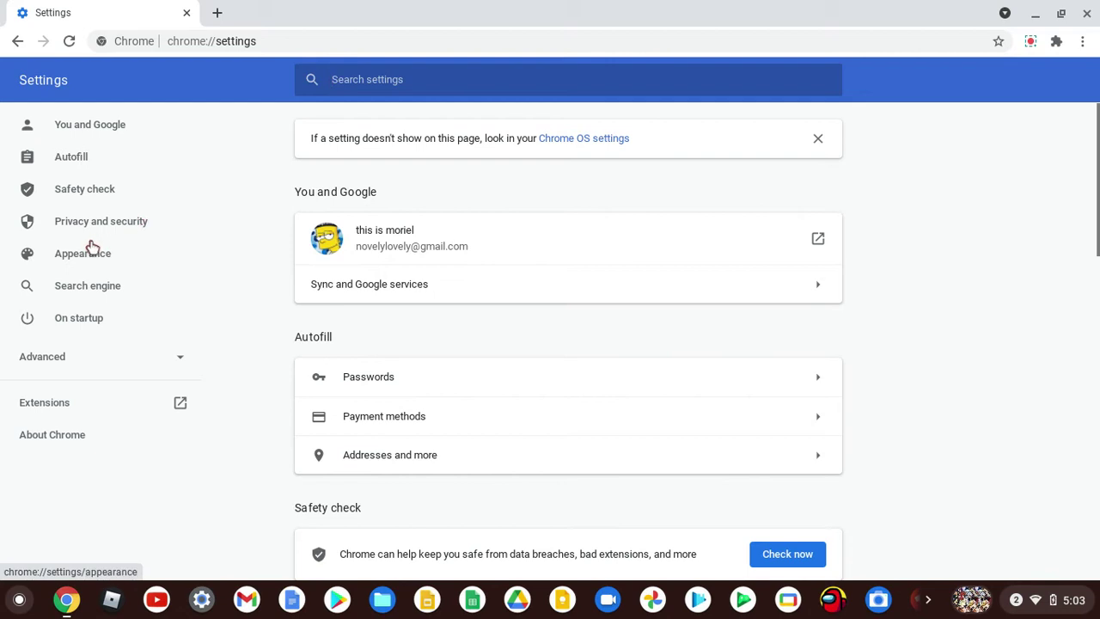
pyautogui.click(67, 258)
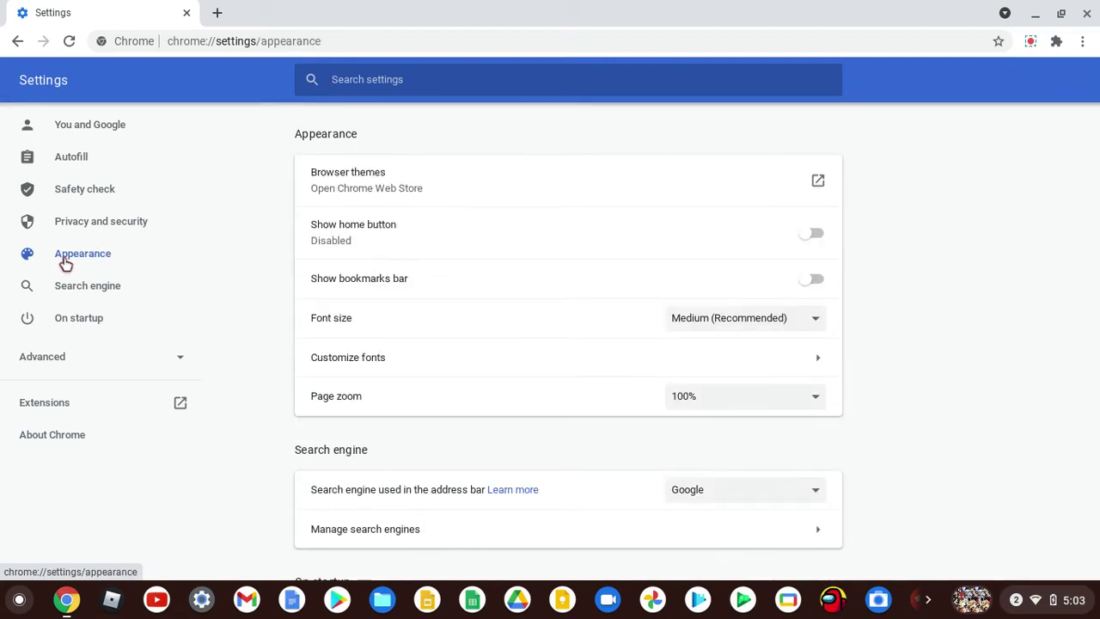
pyautogui.click(317, 179)
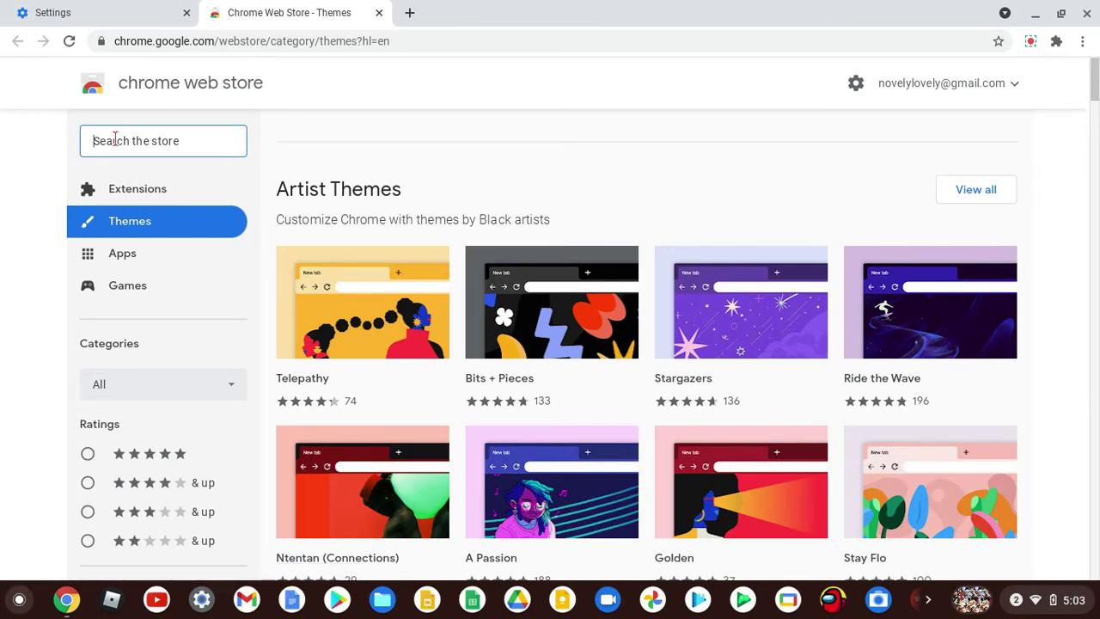
# Search the Web Store for 'my hero academia', then clear the search box.
pyautogui.write('my')
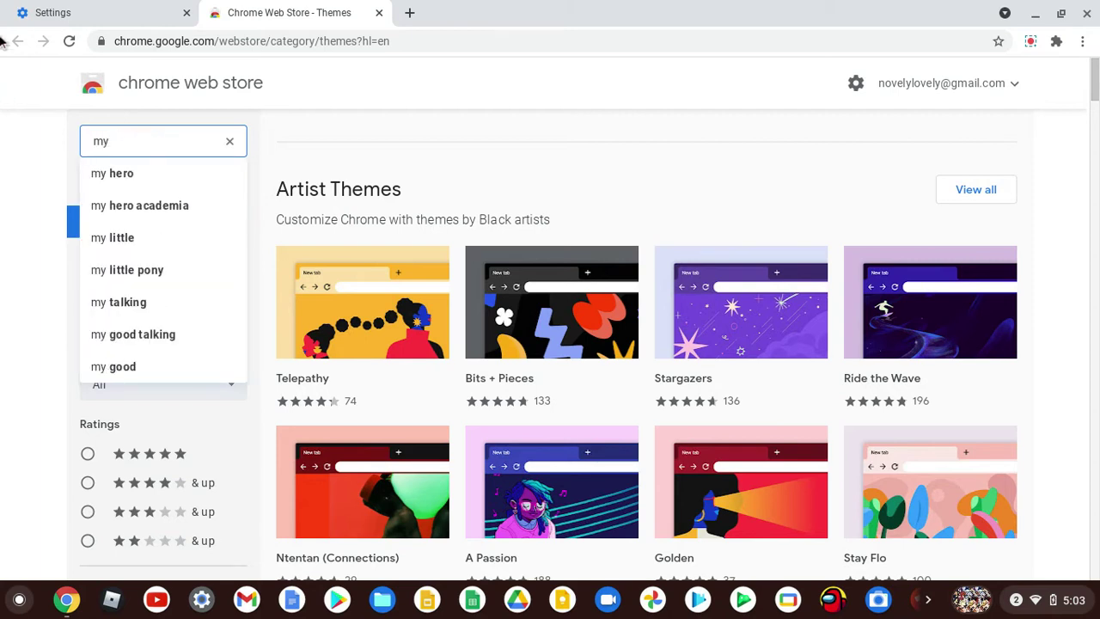
pyautogui.click(161, 205)
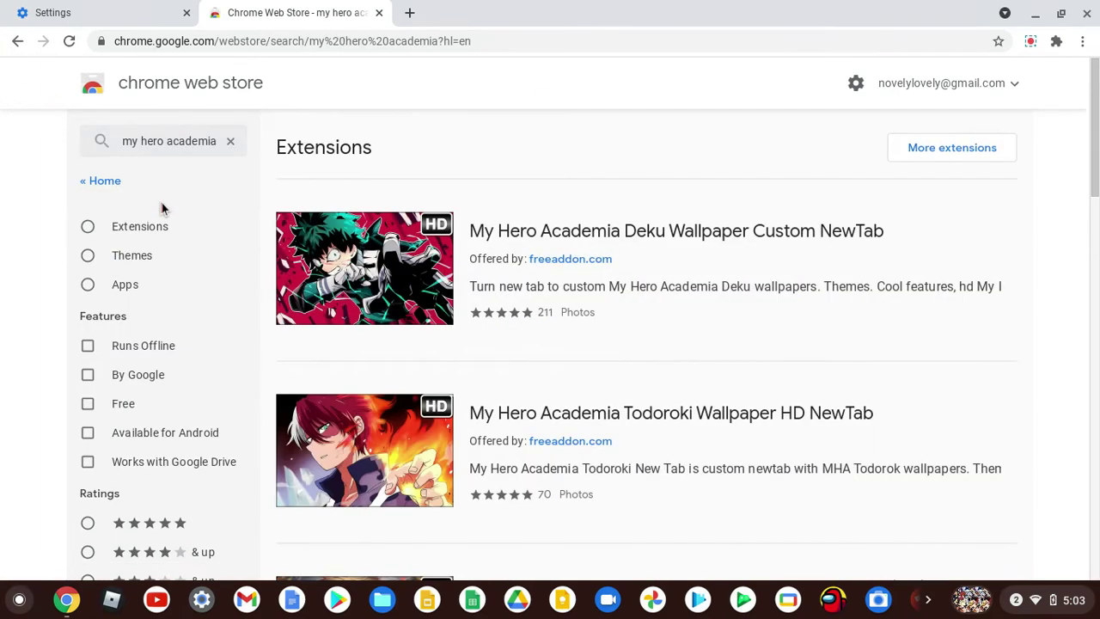
pyautogui.click(231, 142)
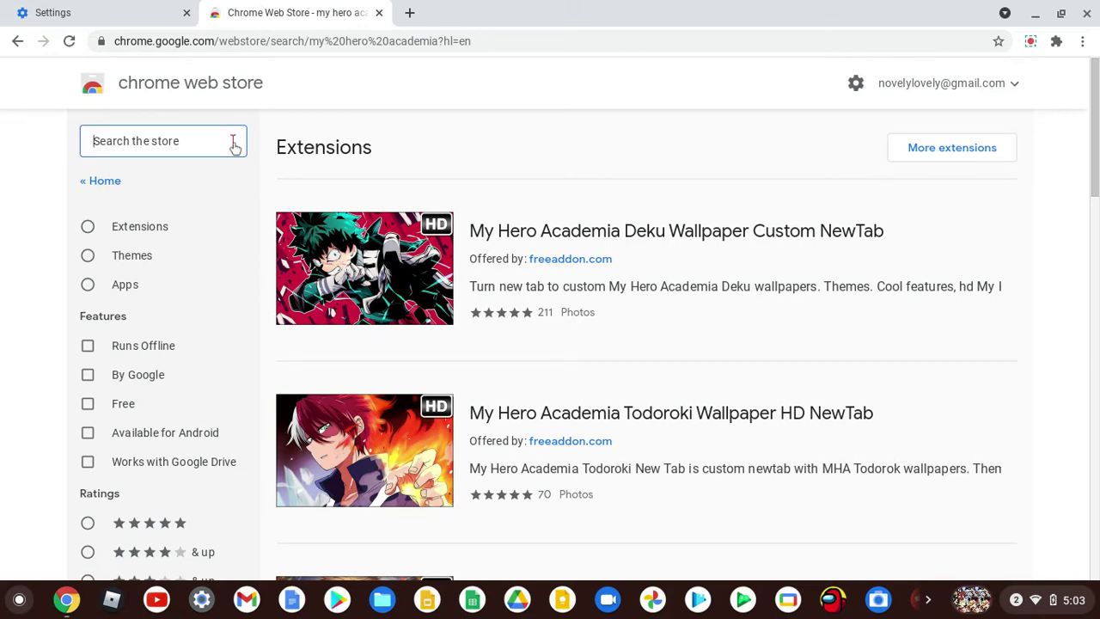
# Search the store for 'spongebob', clear it, and begin typing 'n' for a new search.
pyautogui.write('spo')
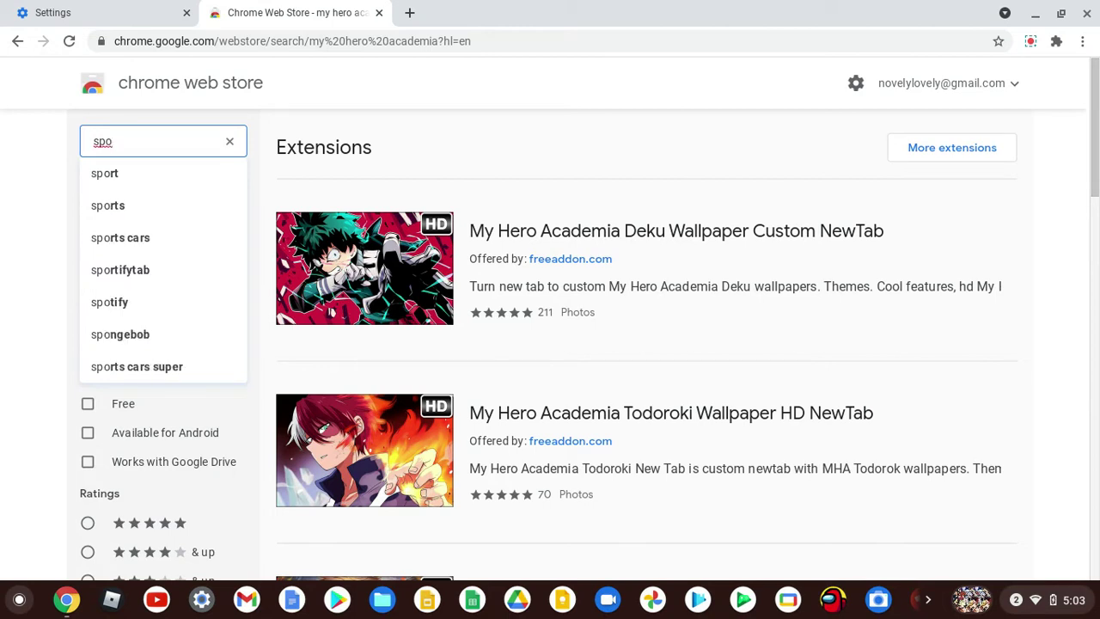
pyautogui.click(156, 343)
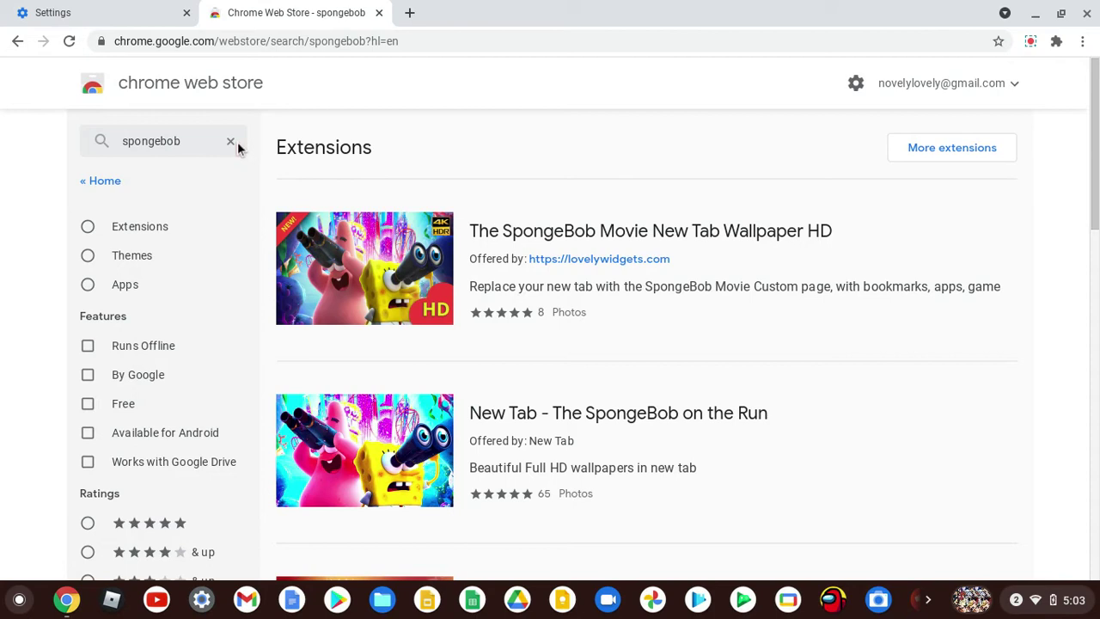
pyautogui.click(231, 142)
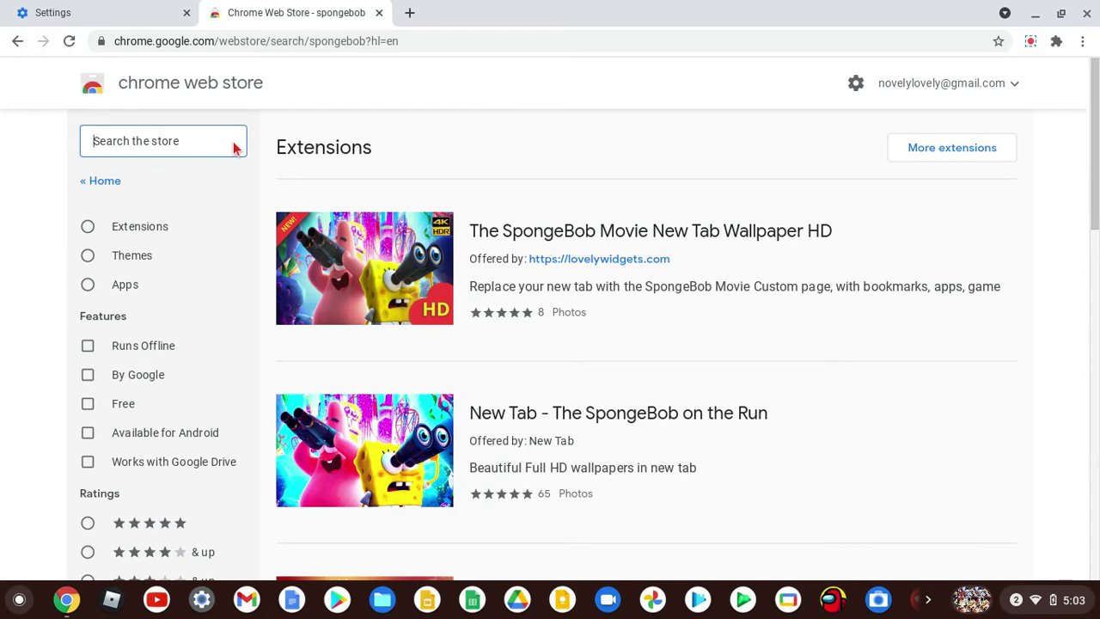
pyautogui.write('na')
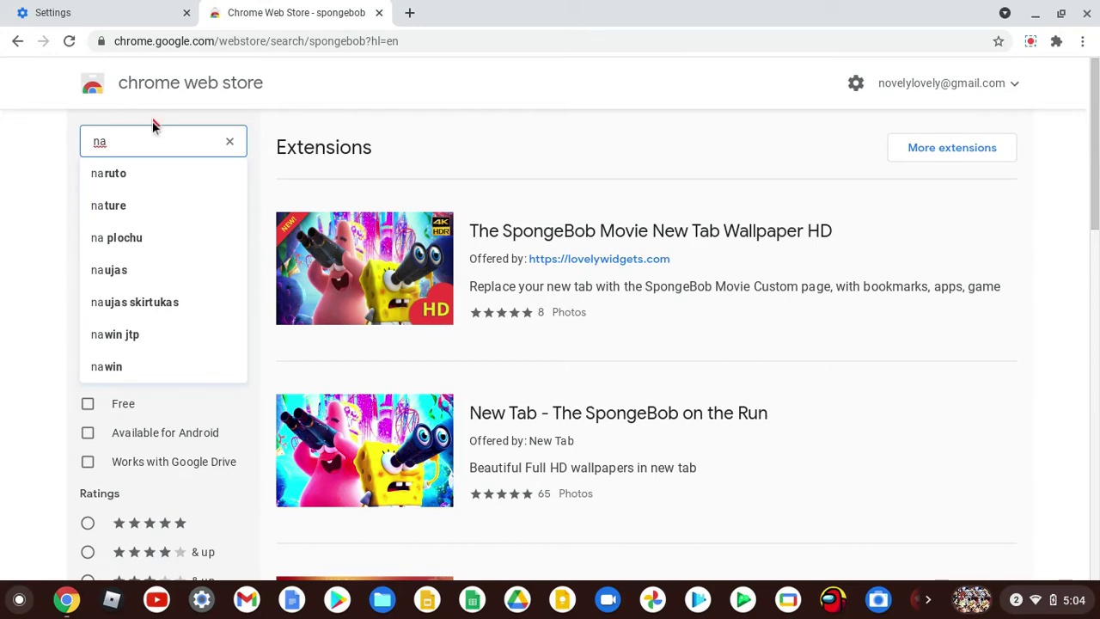
pyautogui.click(411, 12)
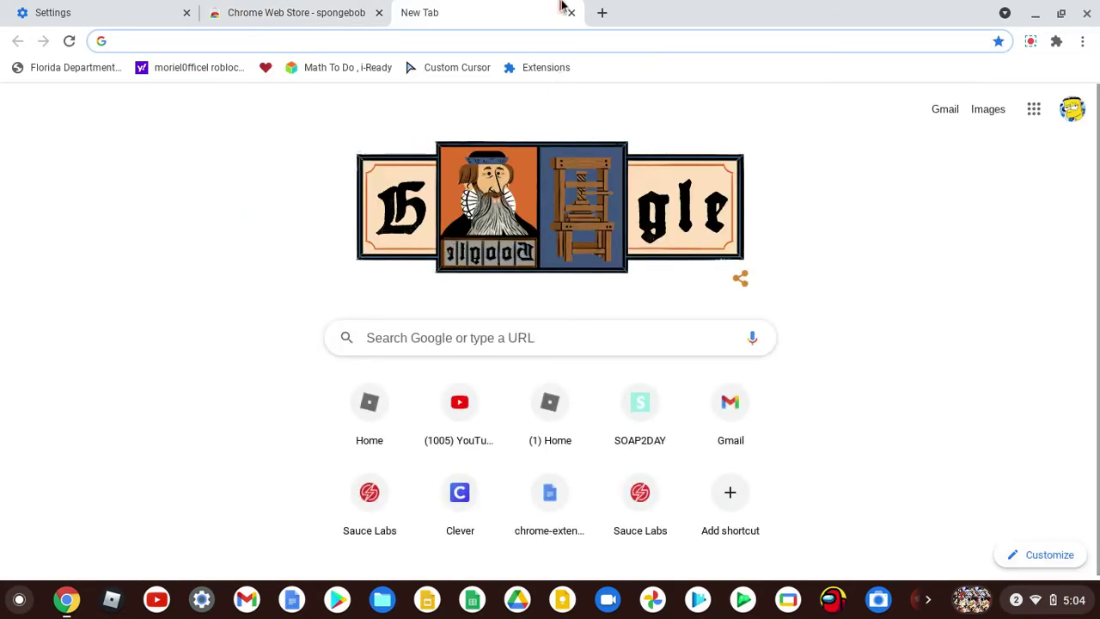
pyautogui.click(572, 13)
# Search 'naruto' and add the Naruto Wallpapers Anime New Tab extension to Chrome.
pyautogui.click(204, 169)
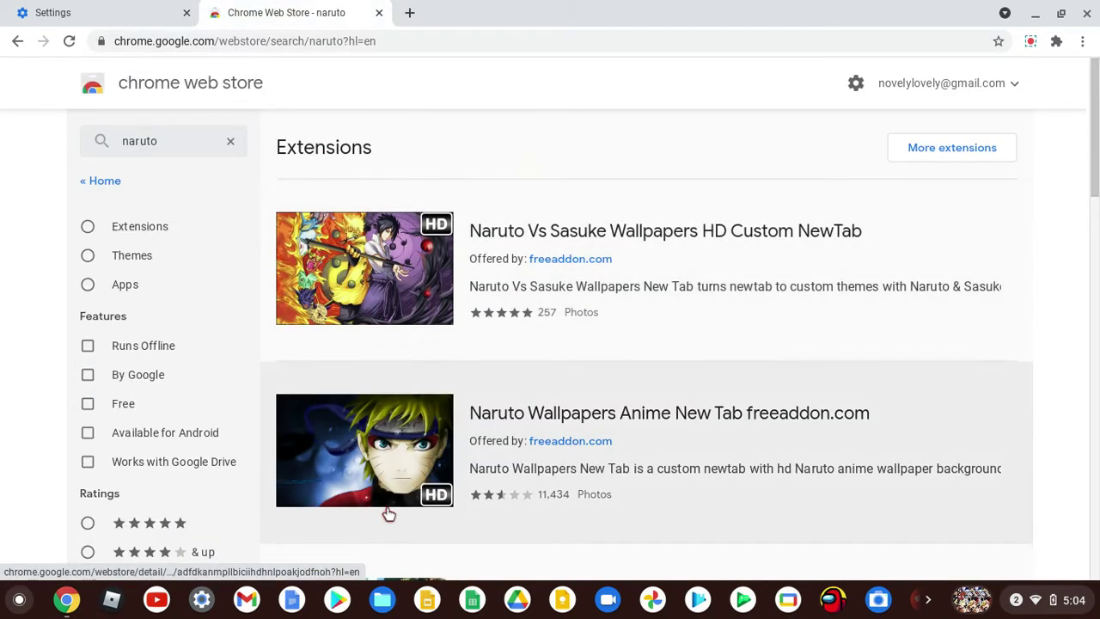
pyautogui.click(389, 515)
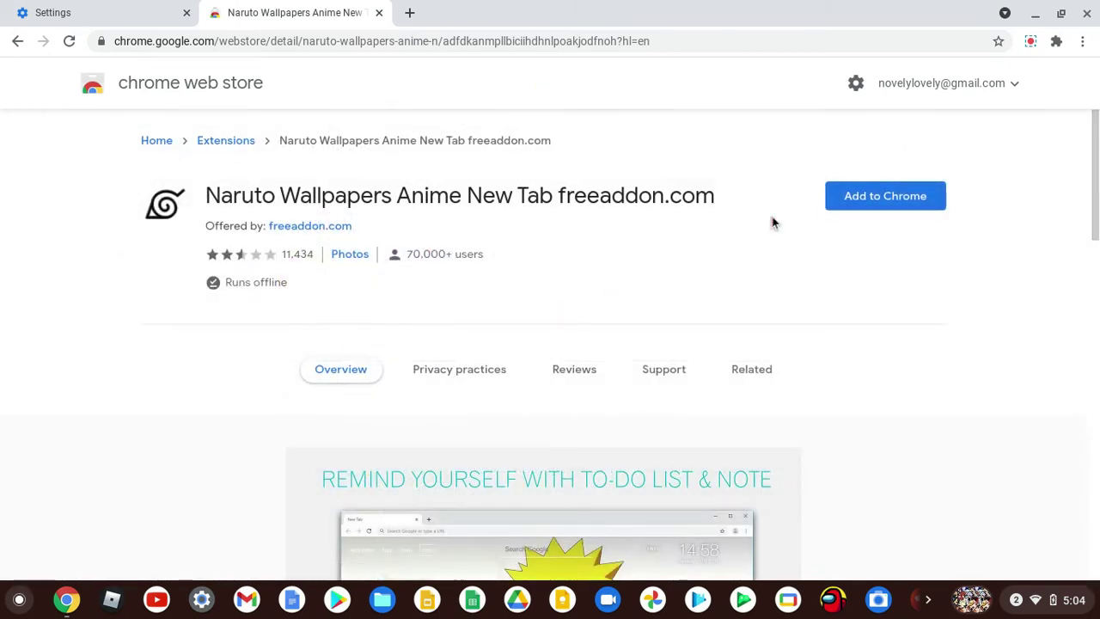
pyautogui.click(870, 198)
pyautogui.click(661, 266)
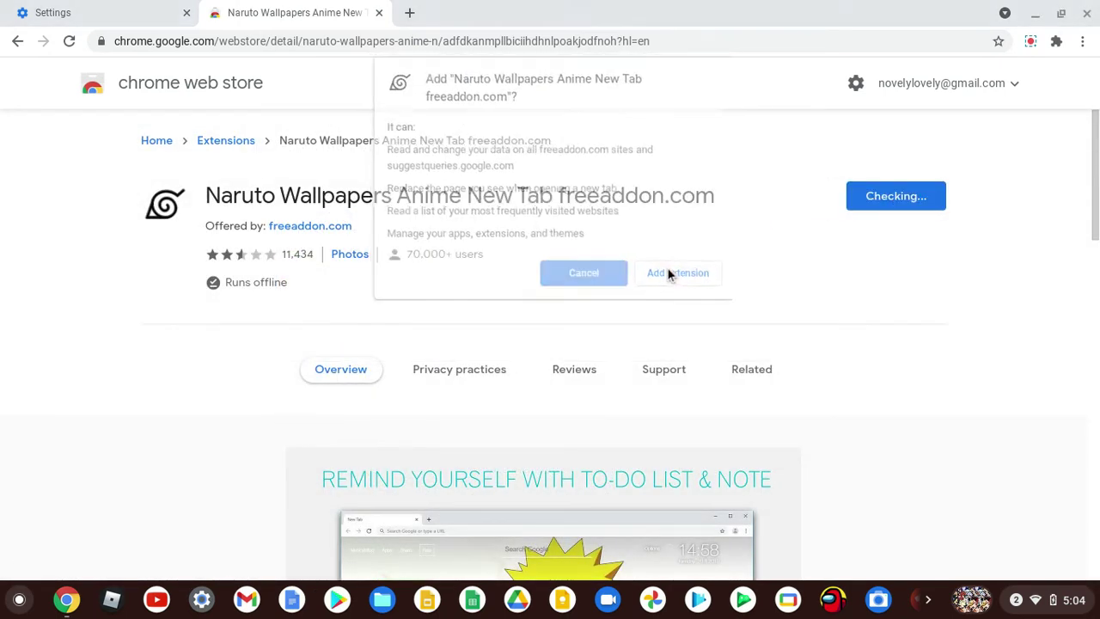
pyautogui.click(1023, 50)
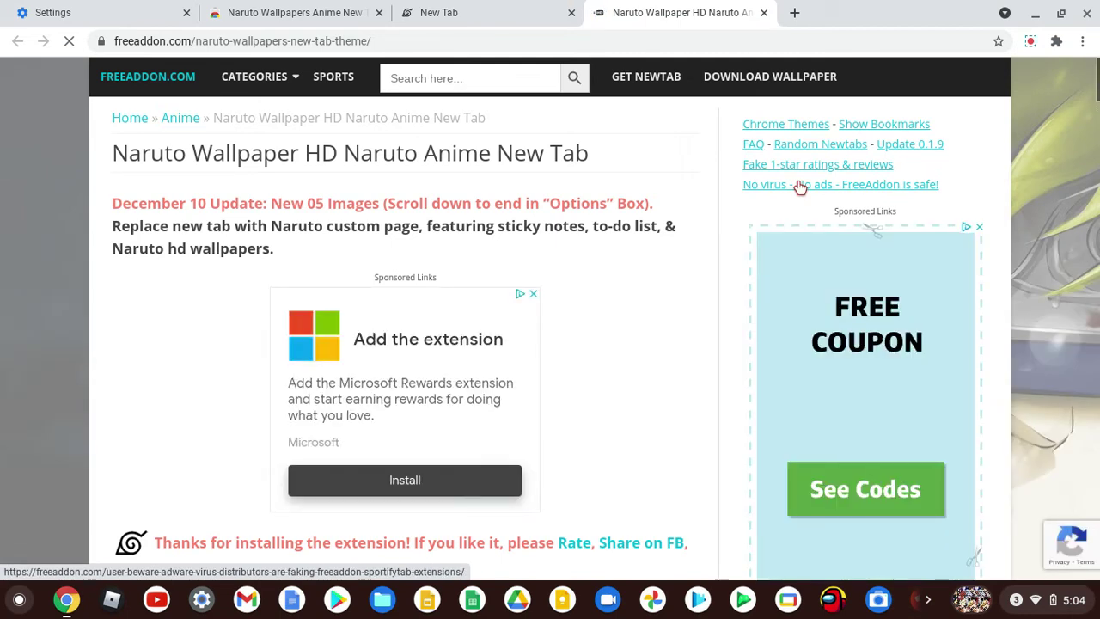
# Close the freeaddon welcome page and preview the Naruto wallpaper in a new tab.
pyautogui.hotkey('ctrl', 'w')
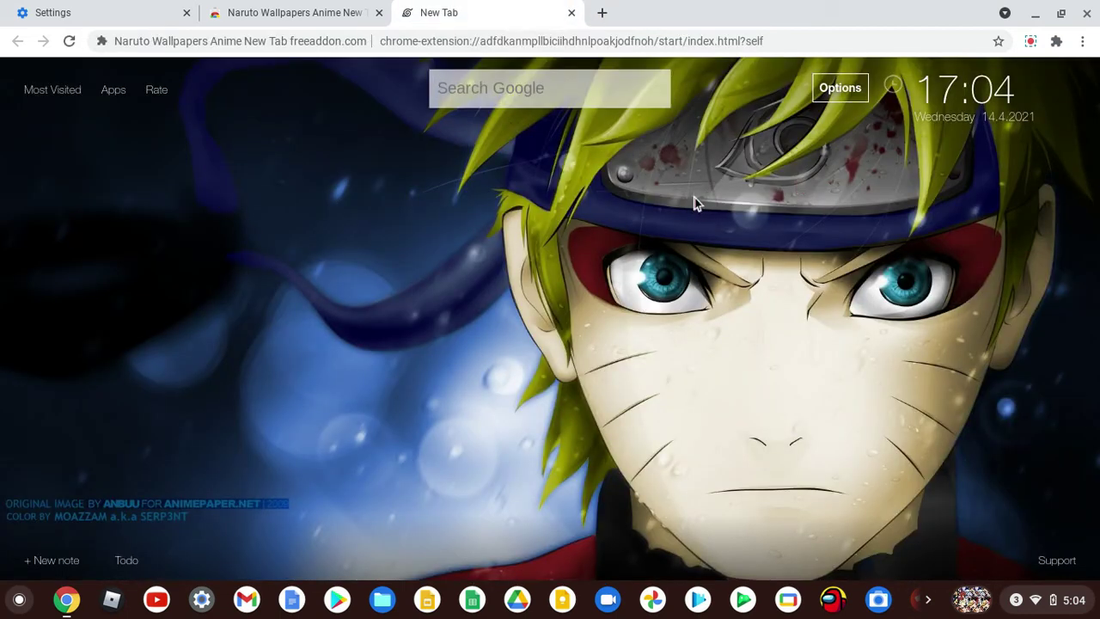
pyautogui.hotkey('ctrl', 't')
pyautogui.hotkey('ctrl', 'w')
# Toggle the Naruto new-tab clock so it ends on 12-hour time.
pyautogui.click(970, 91)
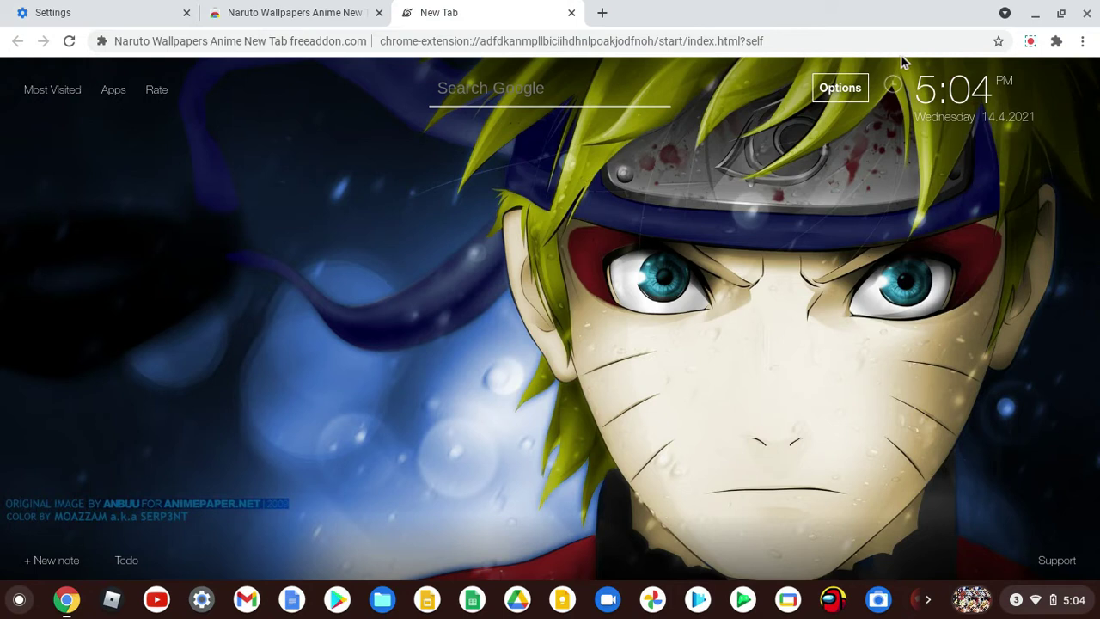
pyautogui.click(977, 125)
pyautogui.click(977, 124)
pyautogui.click(1057, 41)
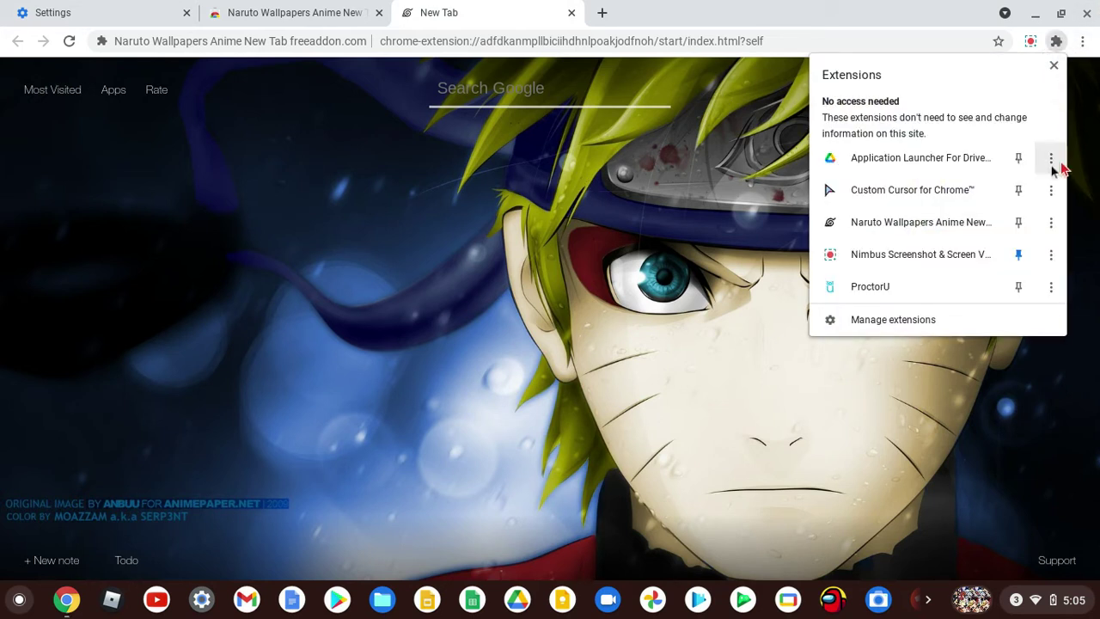
# Remove Naruto Wallpapers from Chrome, close its uninstall page, and open a fresh new tab.
pyautogui.click(1048, 222)
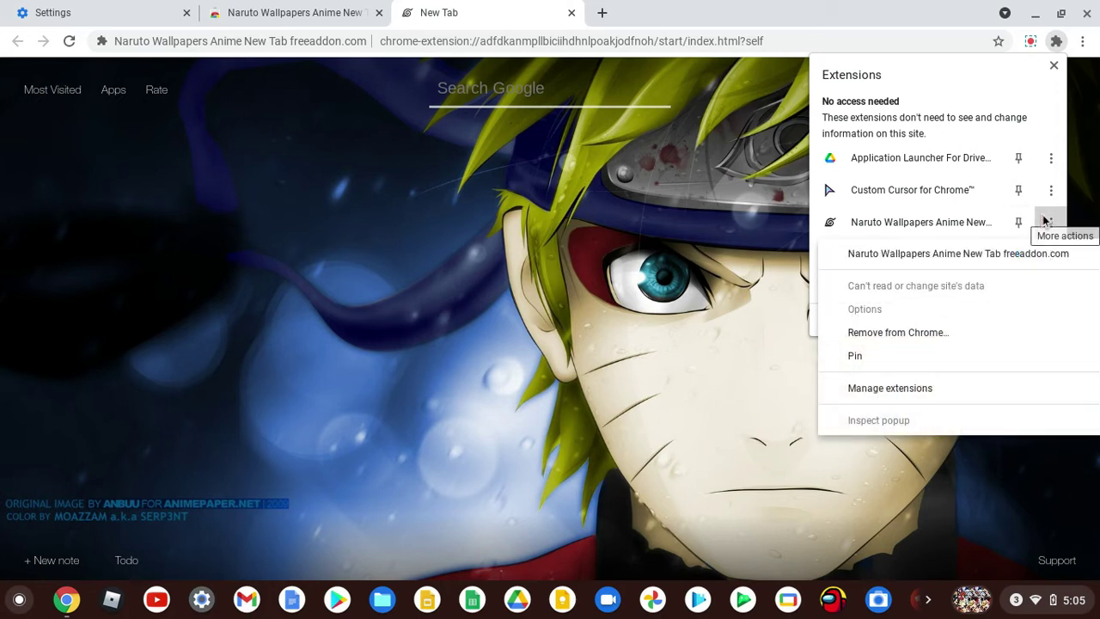
pyautogui.click(954, 330)
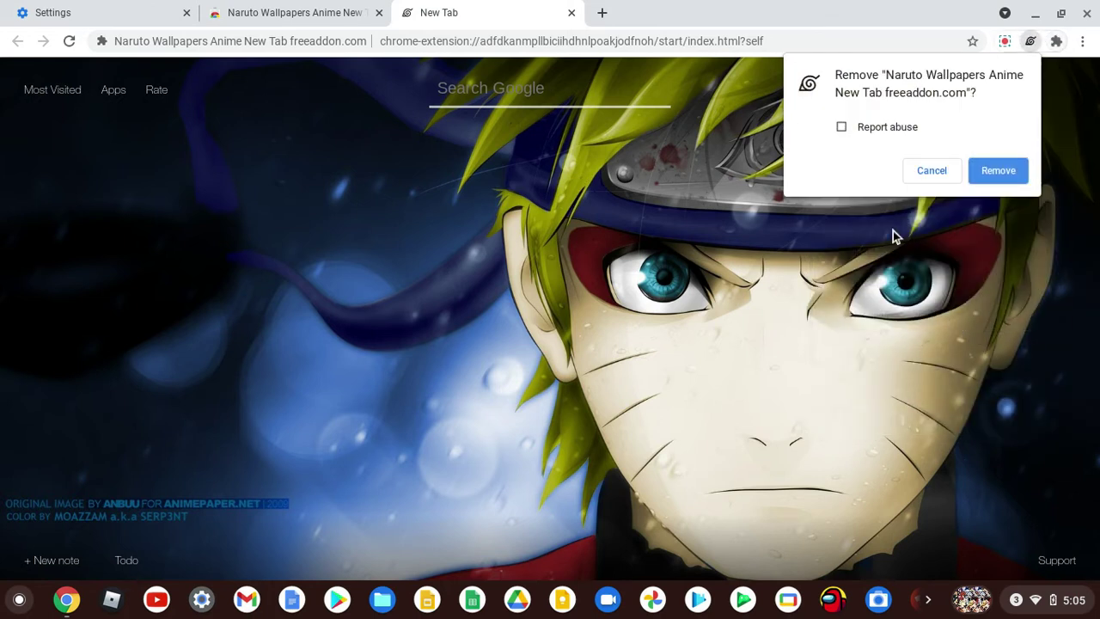
pyautogui.click(997, 170)
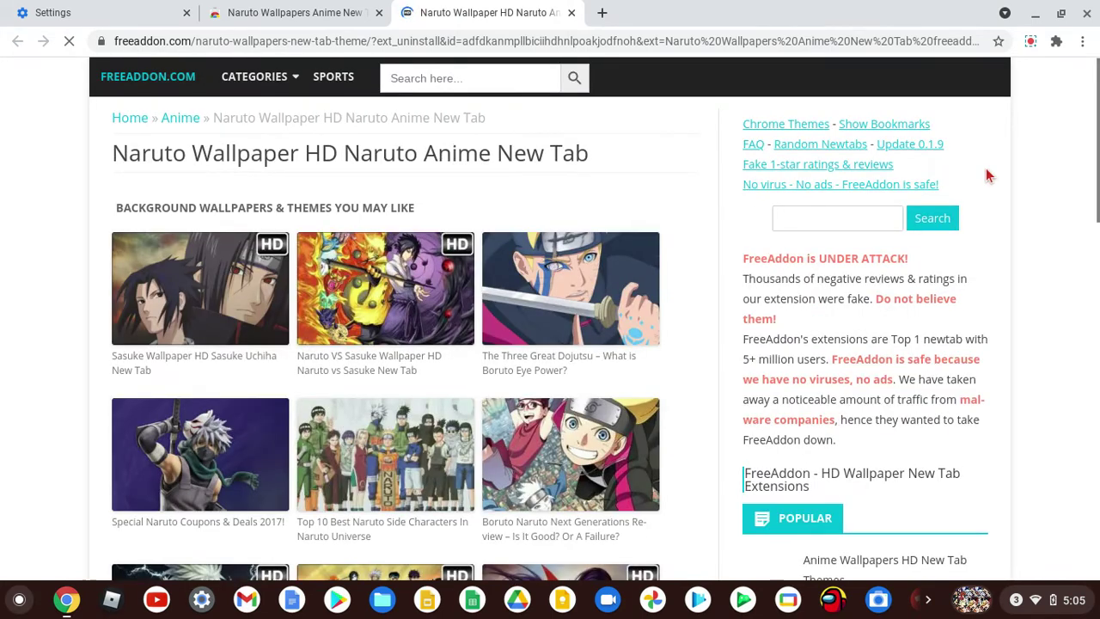
pyautogui.hotkey('ctrl', 'w')
pyautogui.hotkey('ctrl', 't')
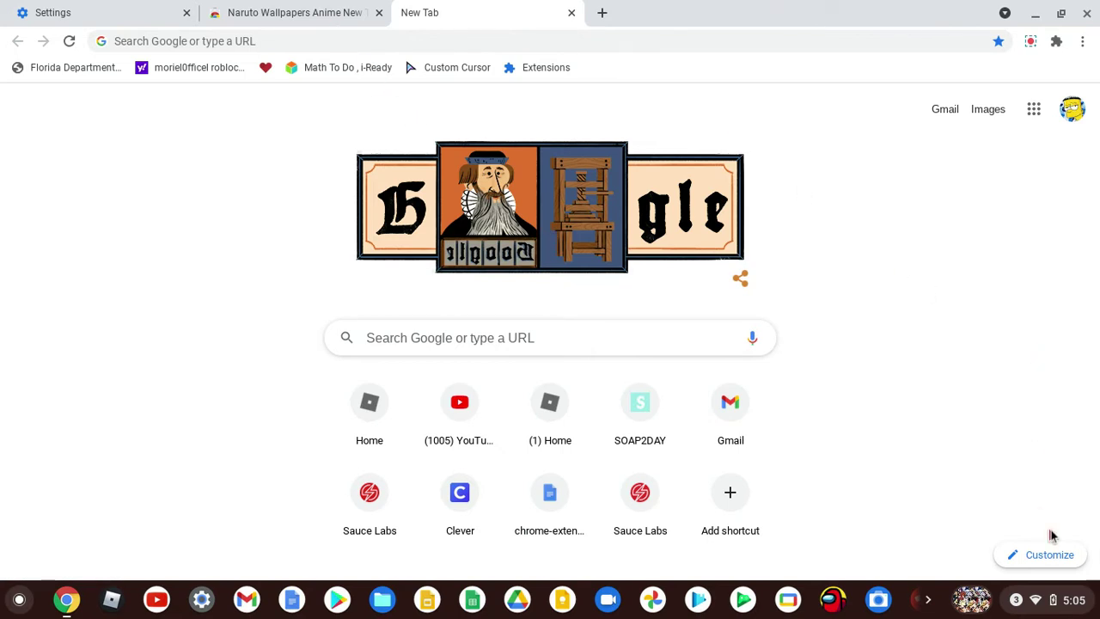
# Upload the newer anime characters image from Downloads as the New Tab background.
pyautogui.click(1054, 555)
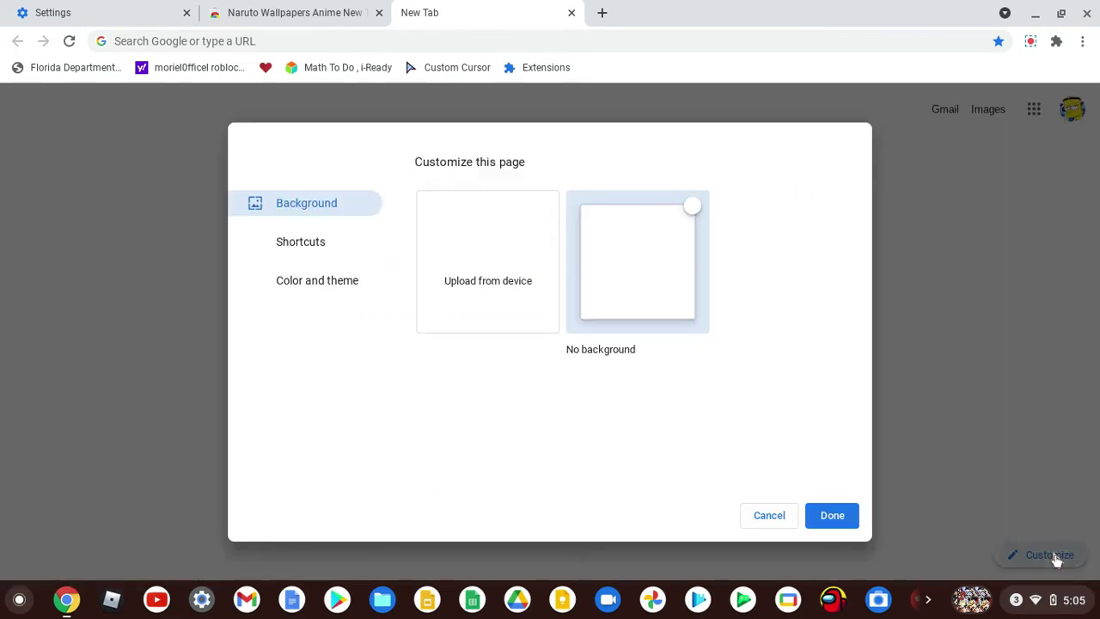
pyautogui.click(511, 293)
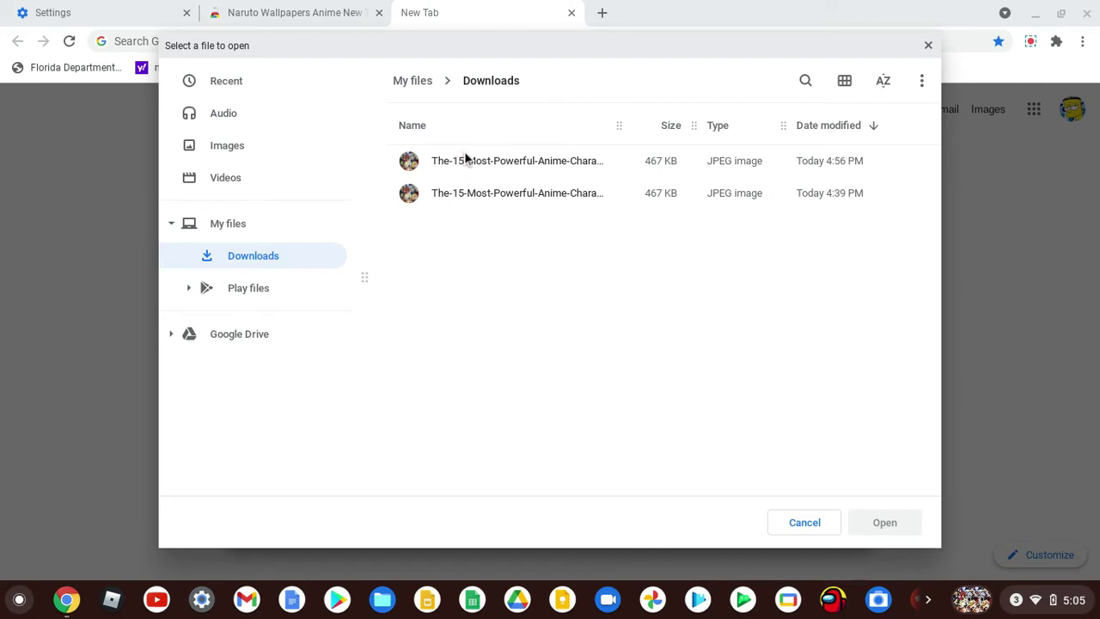
pyautogui.click(465, 160)
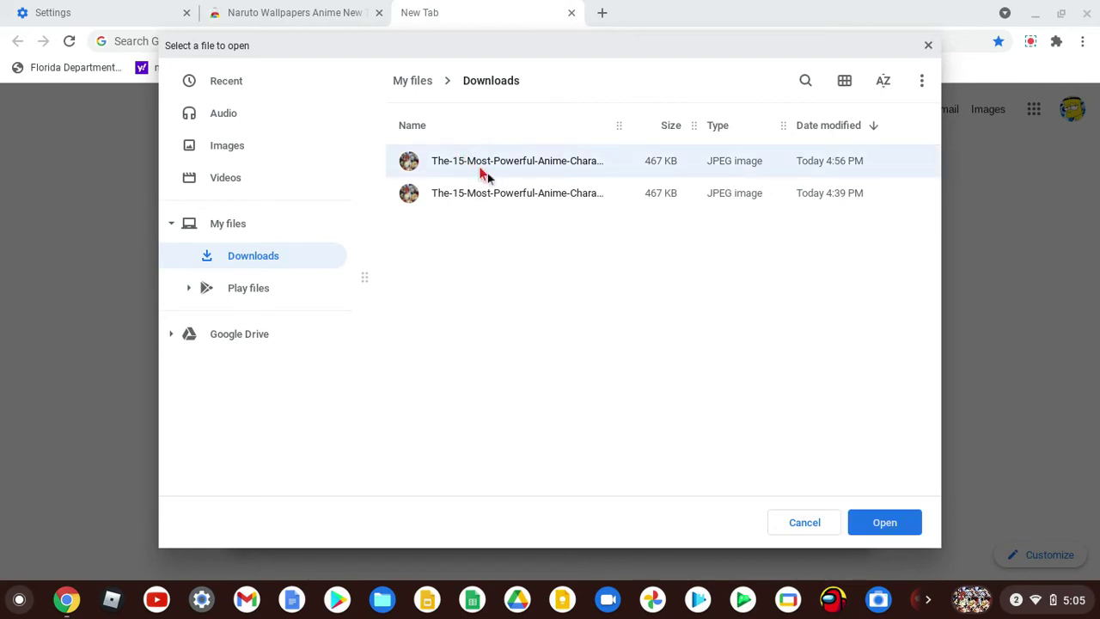
pyautogui.click(926, 494)
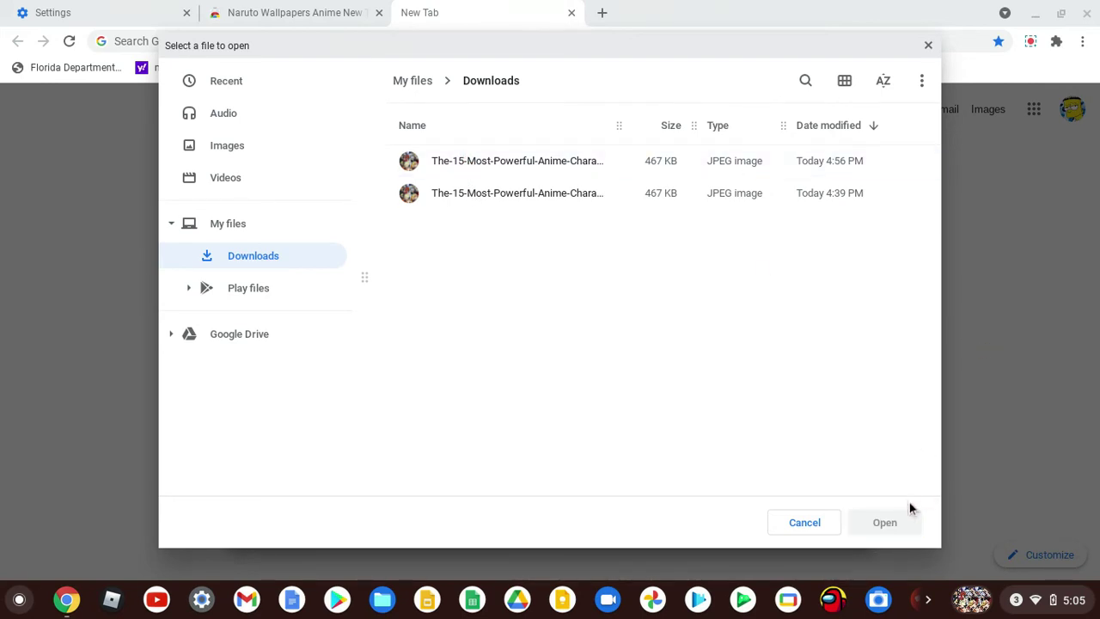
pyautogui.click(629, 157)
pyautogui.click(857, 526)
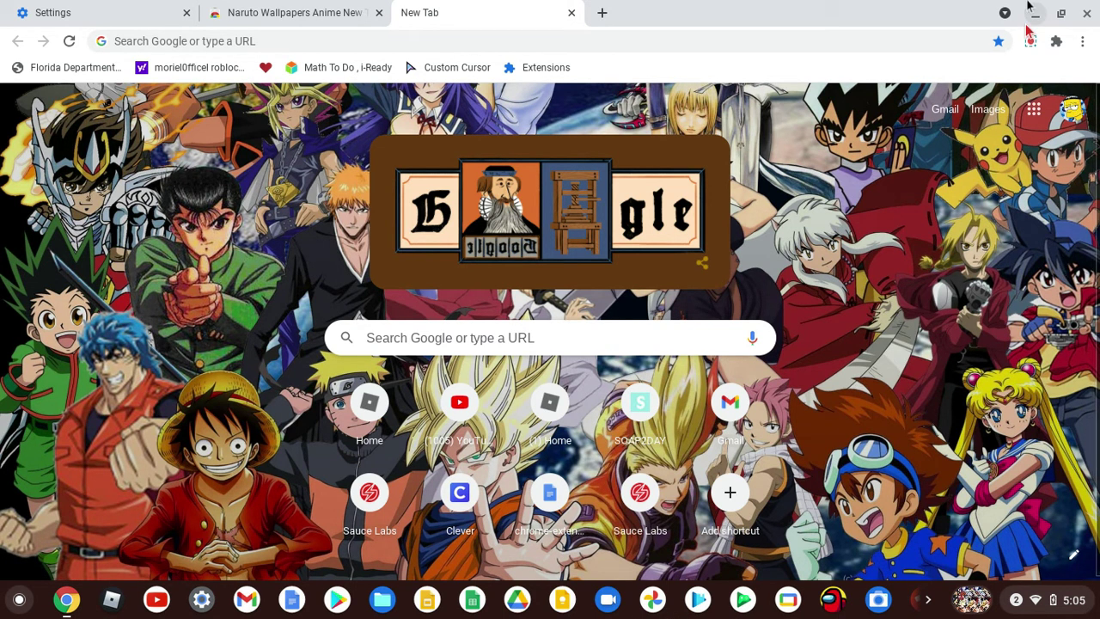
# Open the Chrome main menu.
pyautogui.click(1083, 41)
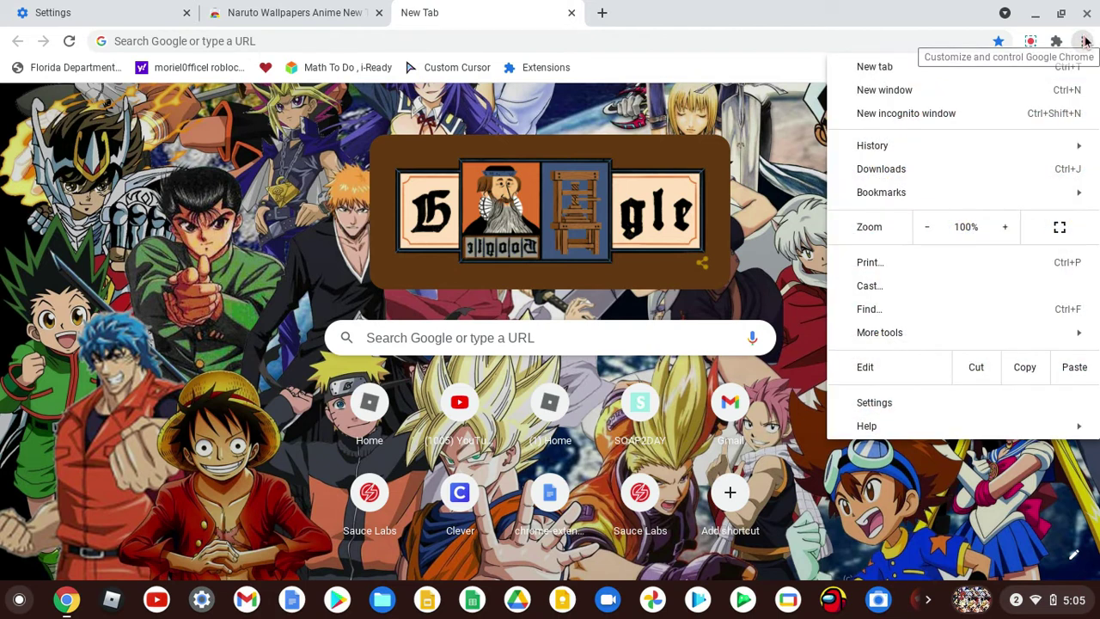
# Go to Settings > Appearance and open Browser themes in the Chrome Web Store.
pyautogui.click(913, 407)
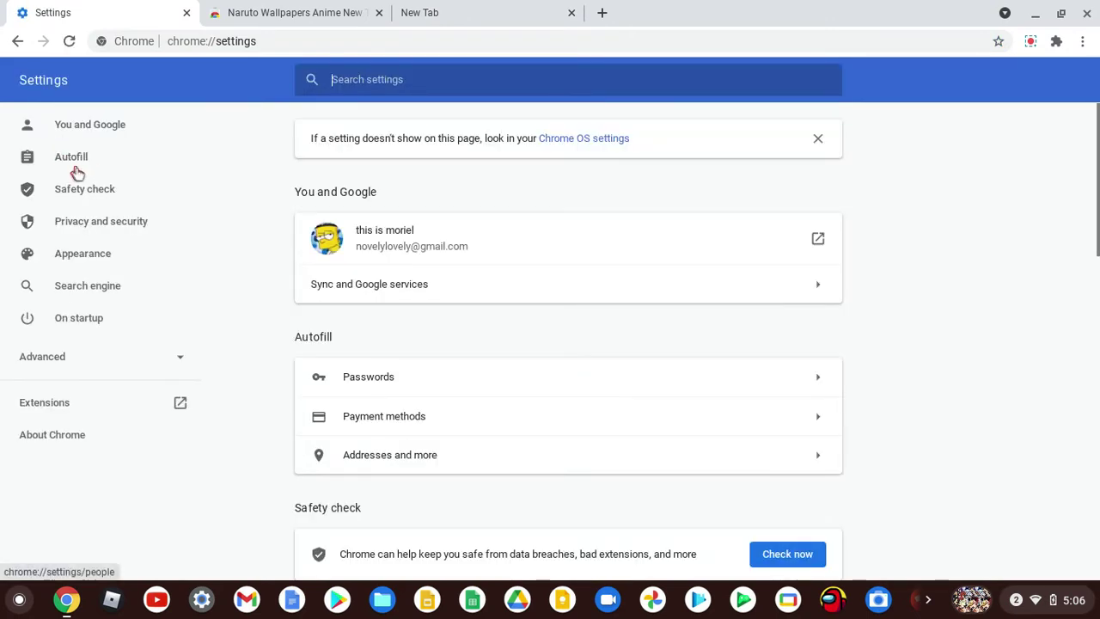
pyautogui.click(78, 260)
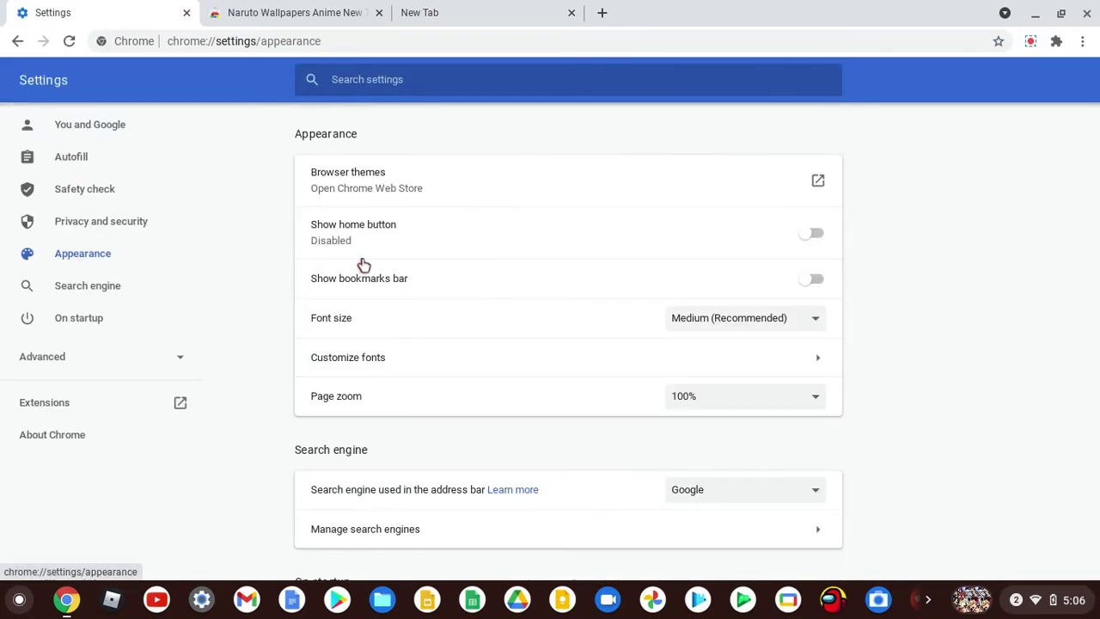
pyautogui.click(349, 186)
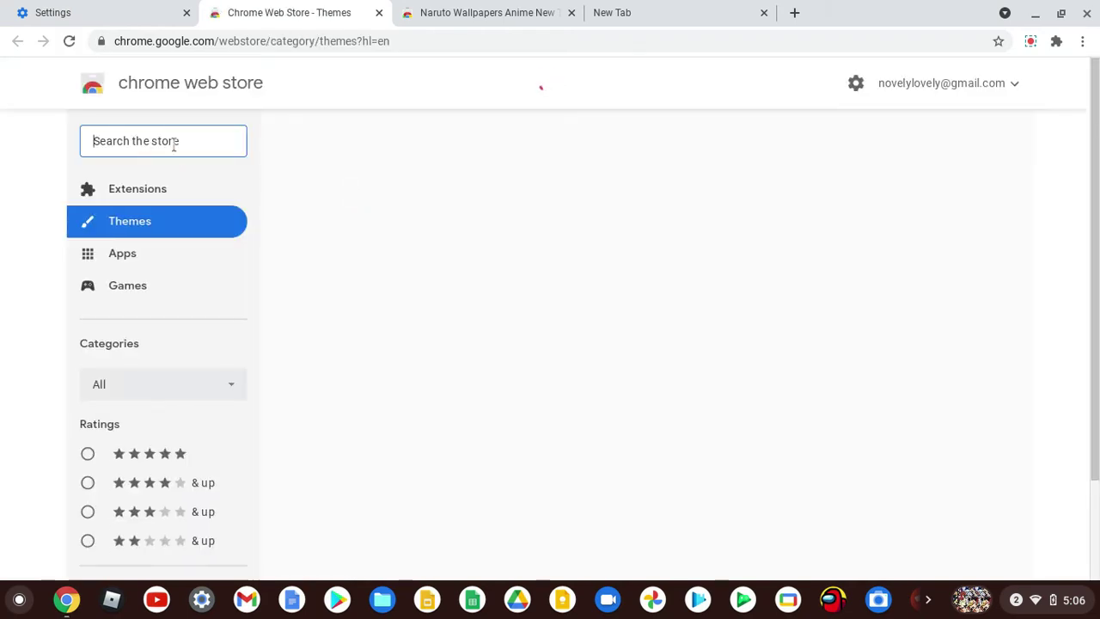
# Search 'naruto' and reinstall the Naruto Wallpapers Anime New Tab extension.
pyautogui.write('nar')
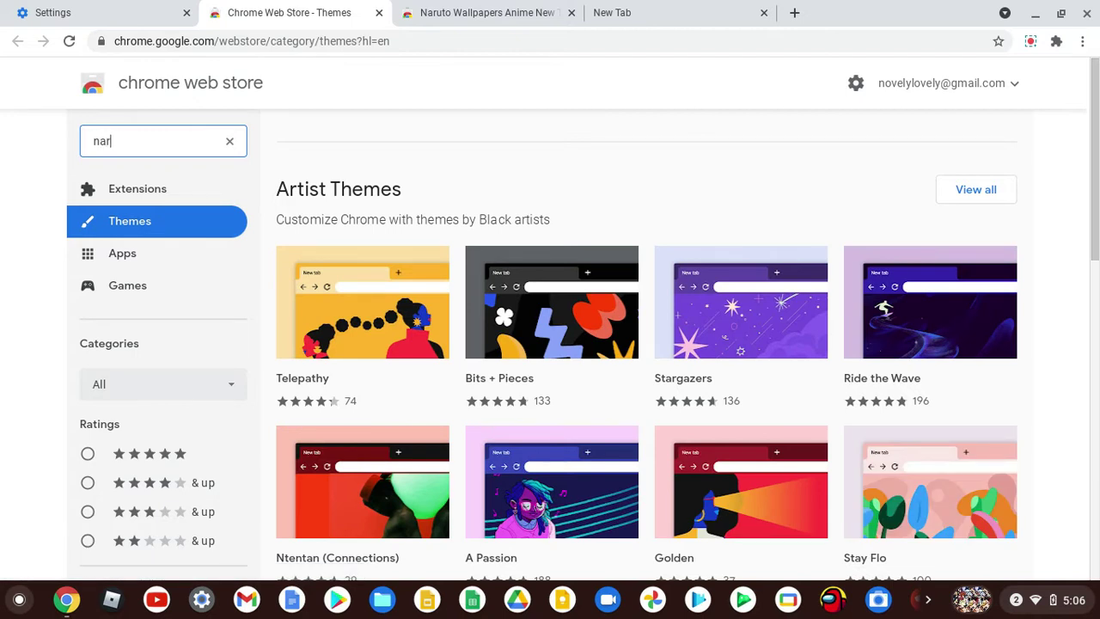
pyautogui.write('uto')
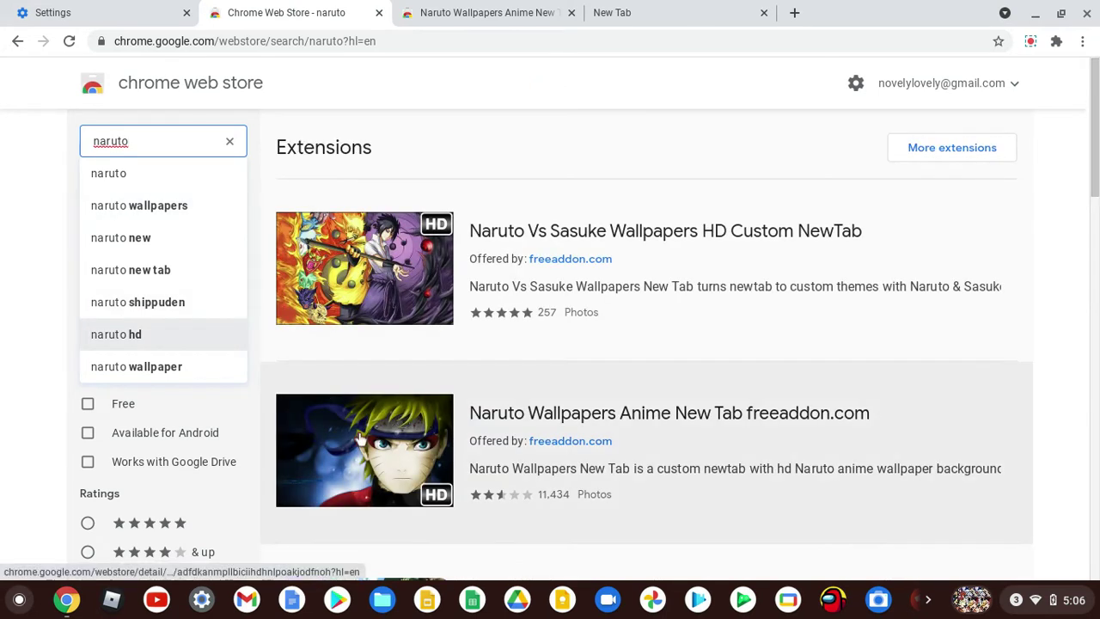
pyautogui.click(359, 440)
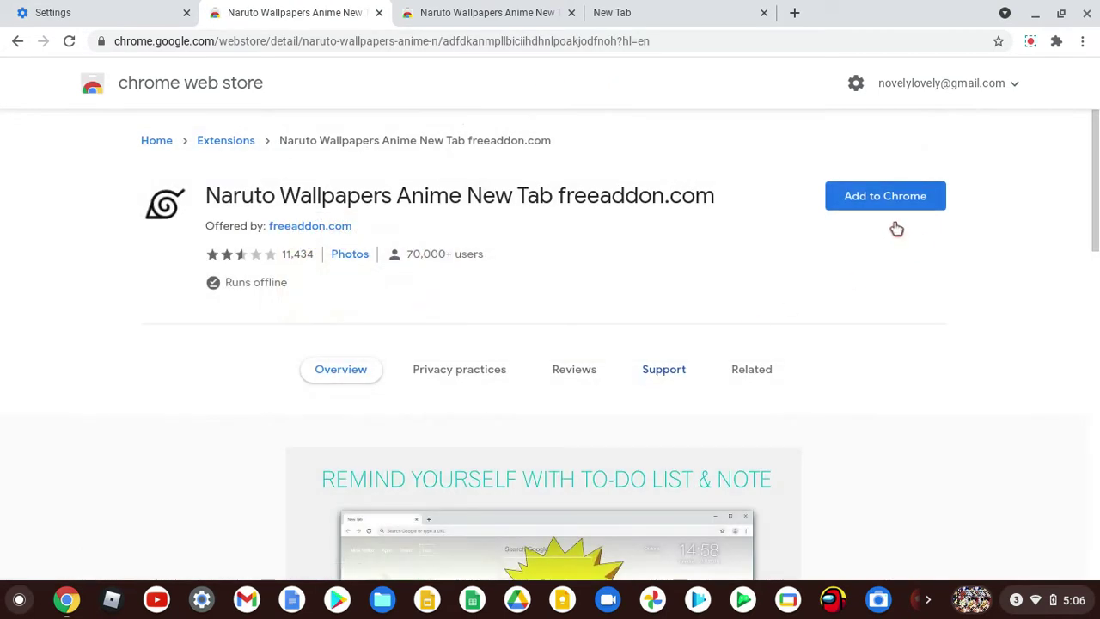
pyautogui.click(878, 197)
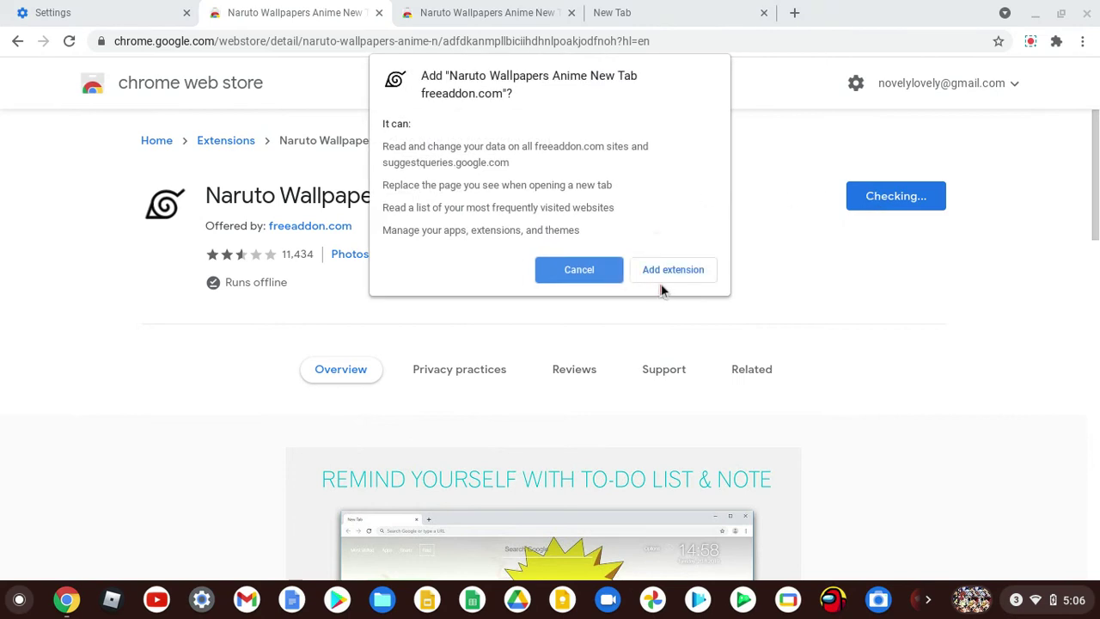
pyautogui.click(668, 277)
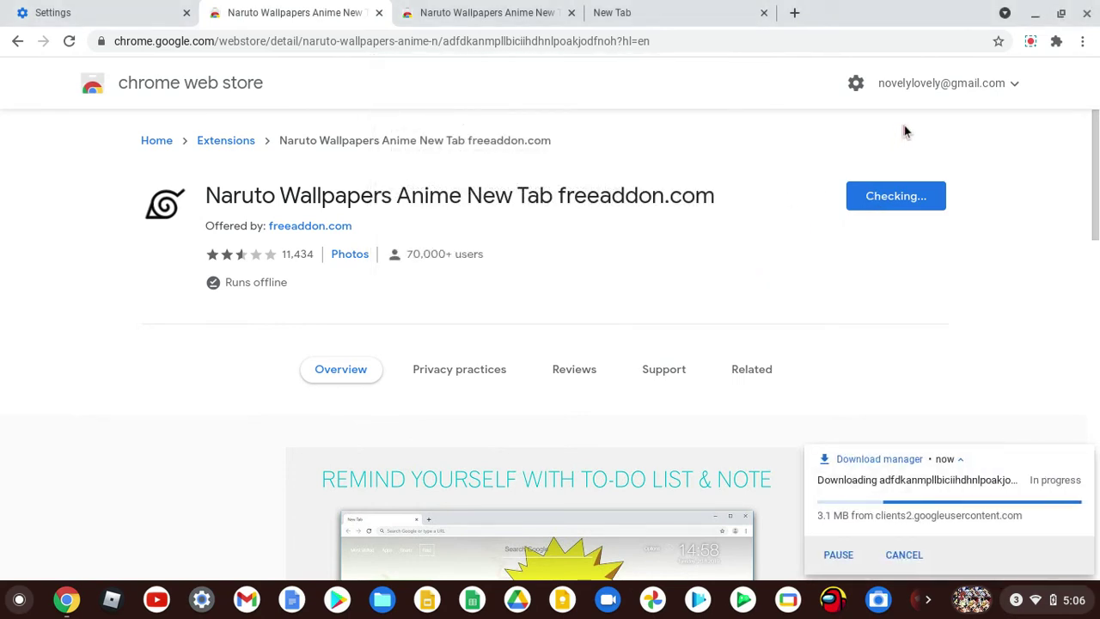
pyautogui.click(1029, 41)
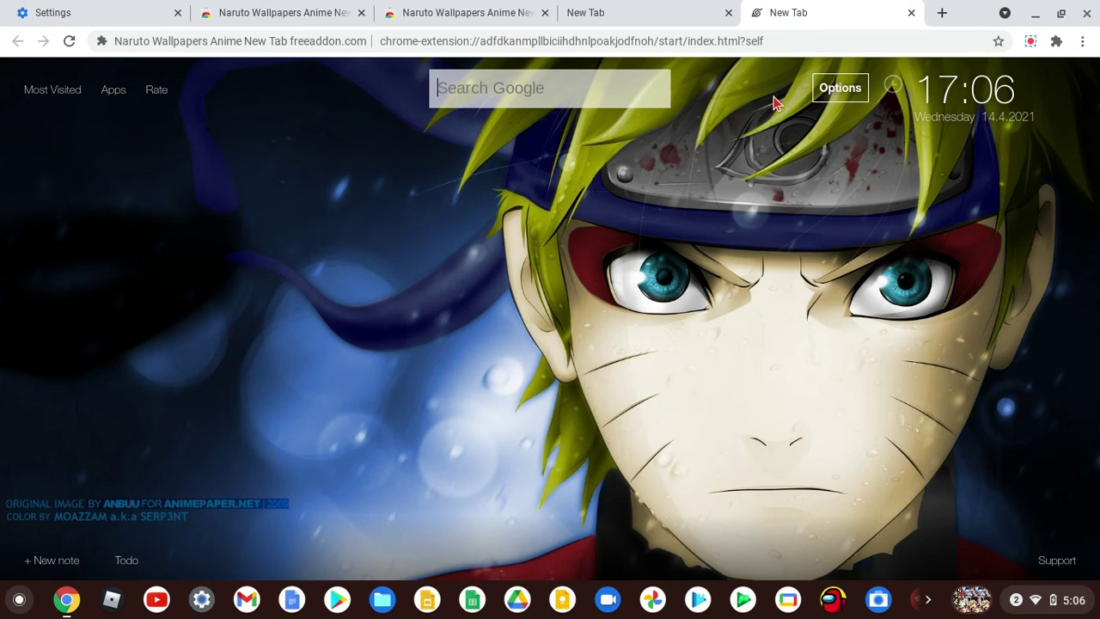
# Check the Naruto wallpaper in a new tab and set its clock to 12-hour time.
pyautogui.hotkey('ctrl', 't')
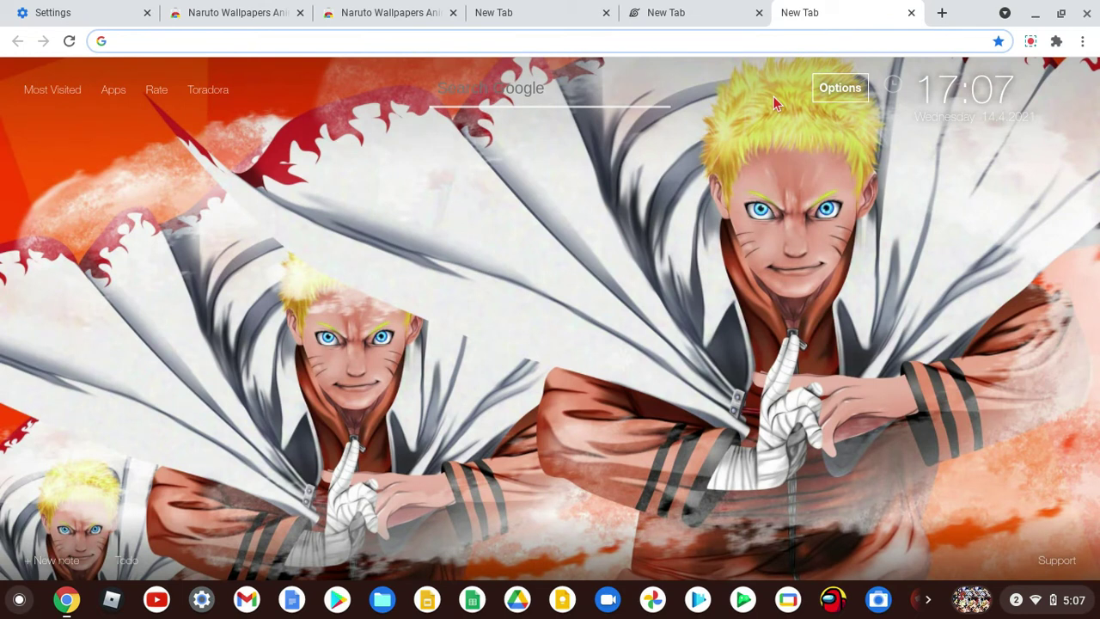
pyautogui.hotkey('ctrl', 'w')
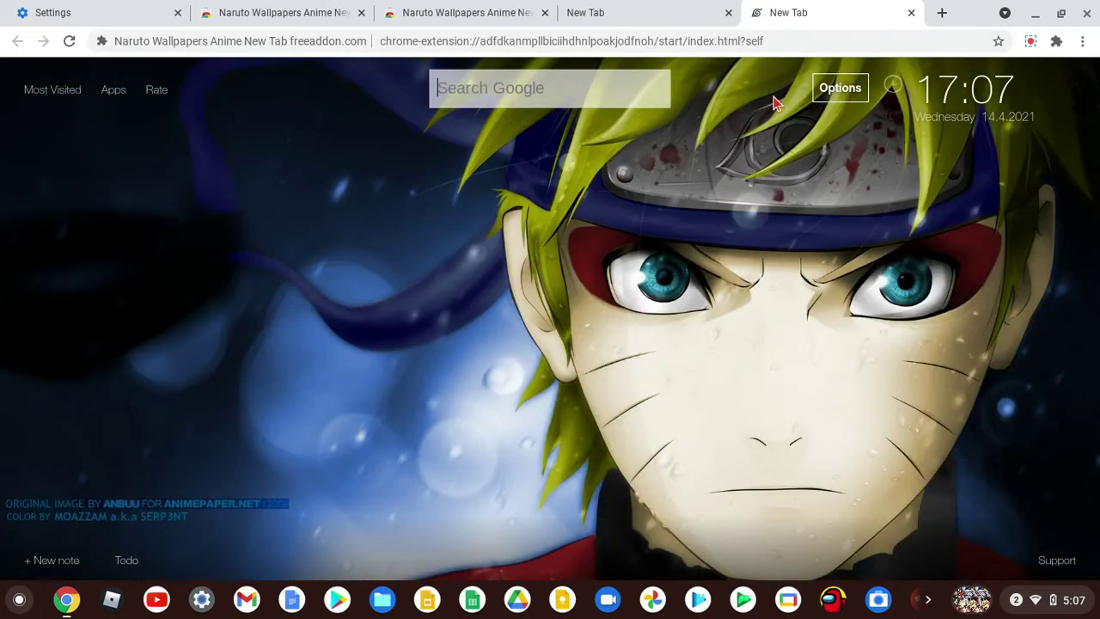
pyautogui.click(982, 97)
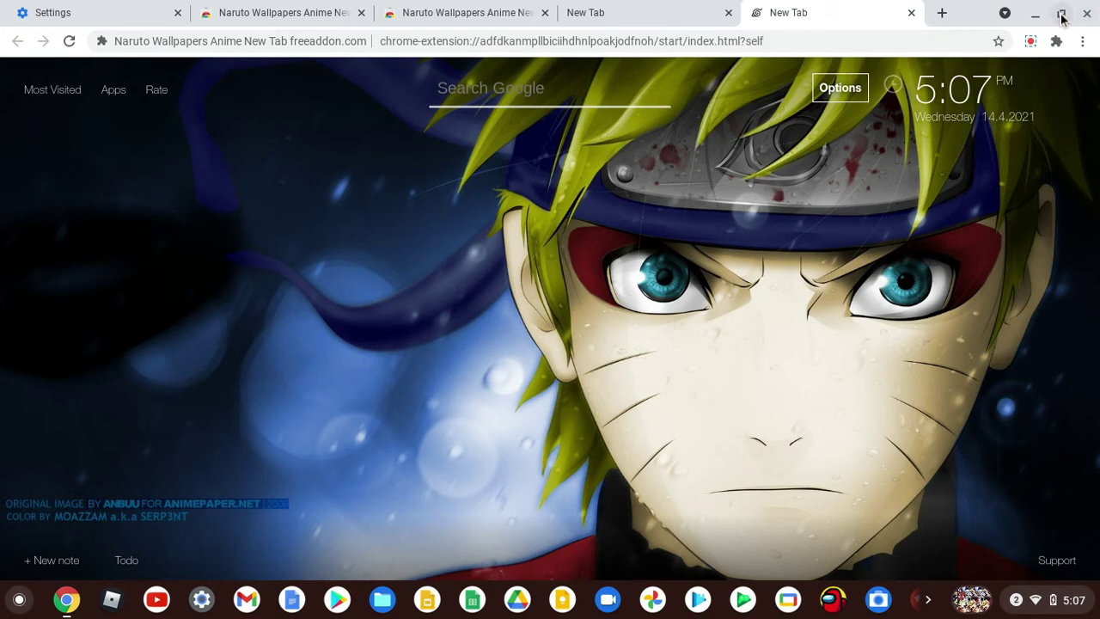
# Minimize and restore Chrome, then close the old Google New Tab page.
pyautogui.click(1028, 8)
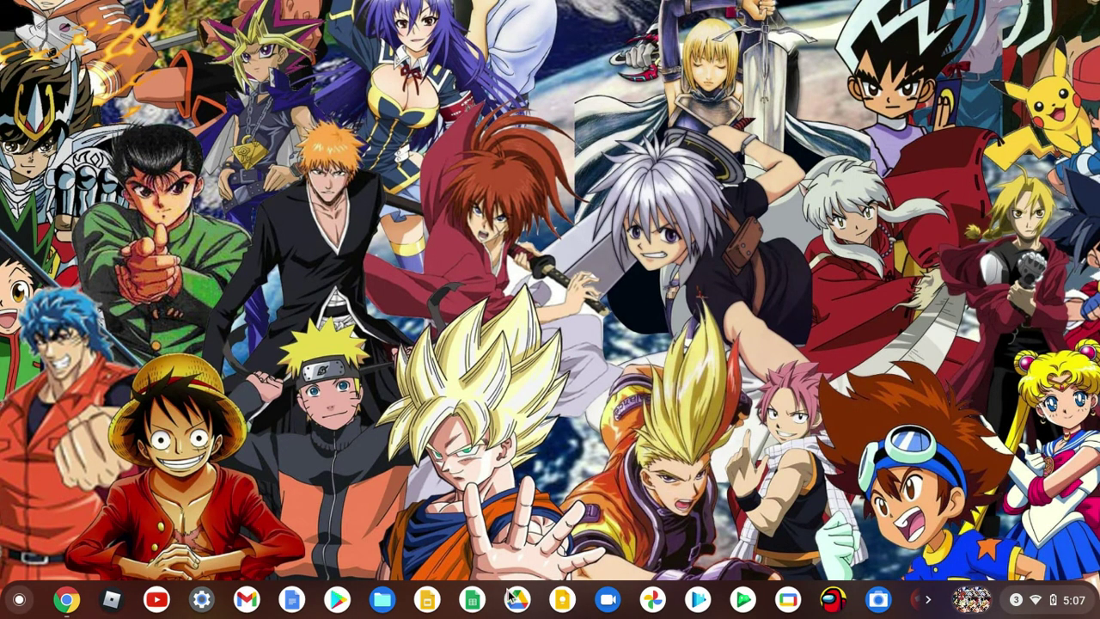
pyautogui.click(67, 600)
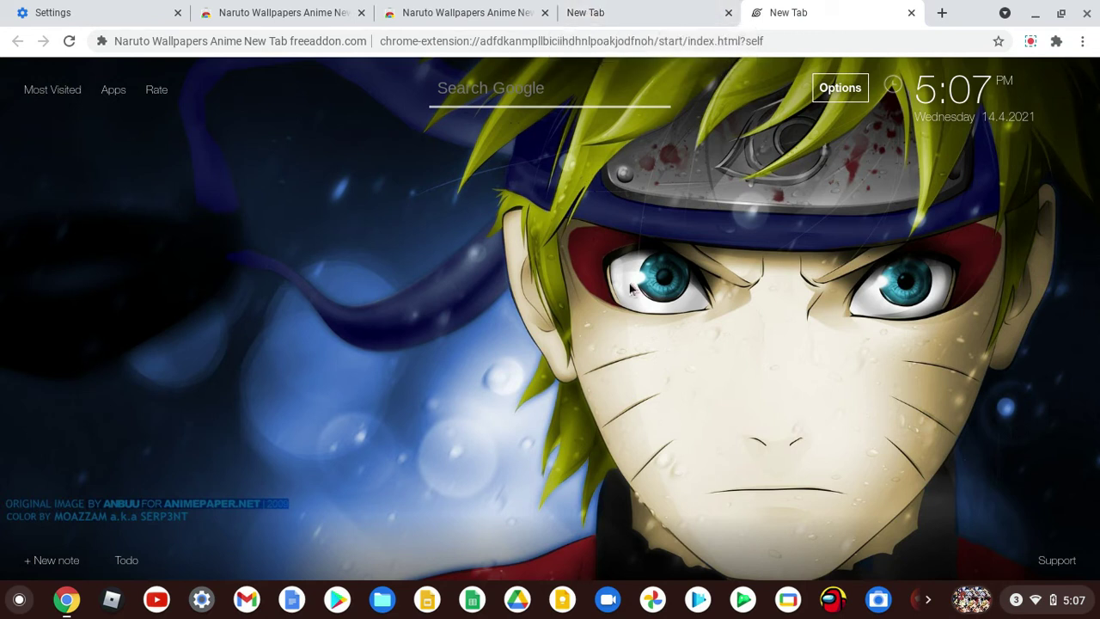
pyautogui.click(668, 14)
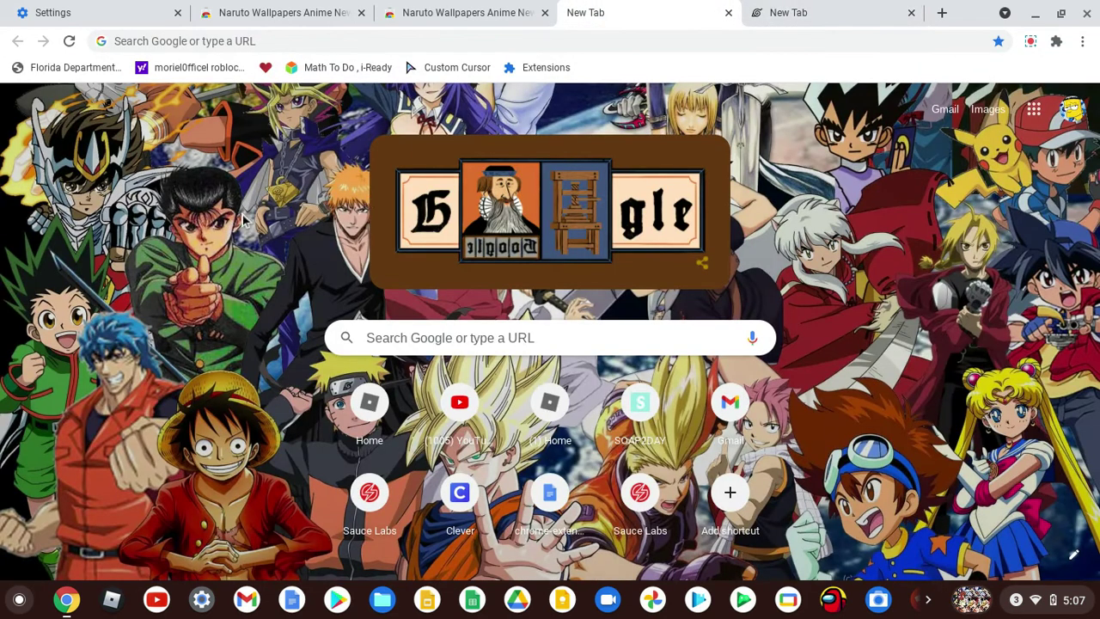
pyautogui.hotkey('ctrl', 'w')
# Open another new tab, dismiss its context menu, and launch the ChromeOS Settings app.
pyautogui.rightClick(179, 164)
pyautogui.hotkey('ctrl', 't')
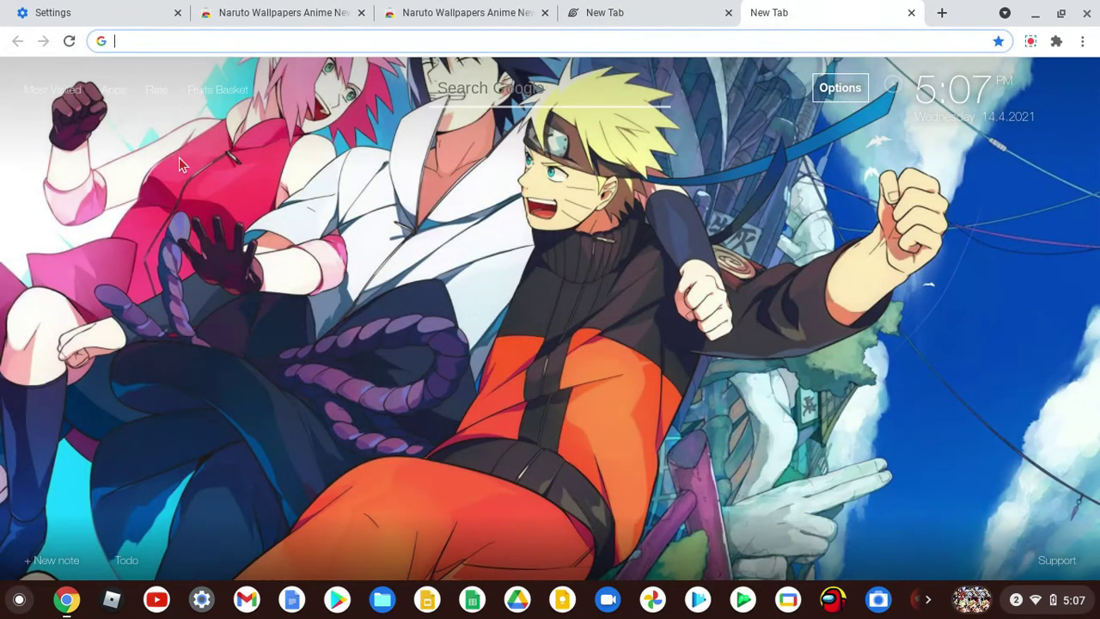
pyautogui.rightClick(179, 159)
pyautogui.click(591, 172)
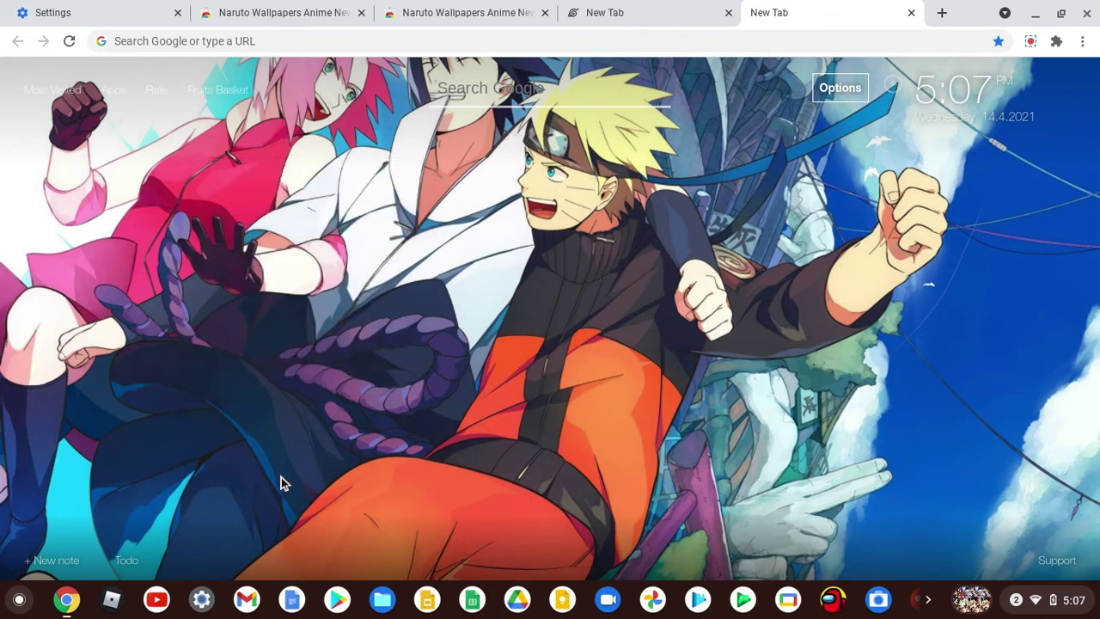
pyautogui.click(203, 602)
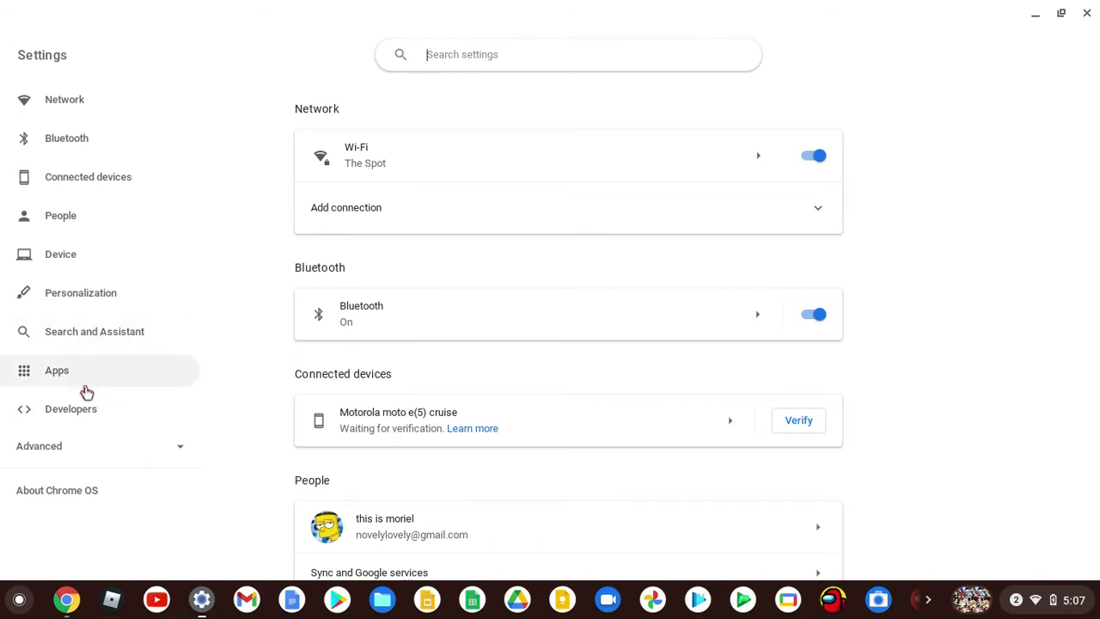
# Open Accessibility under Advanced and bring up the Manage accessibility features page.
pyautogui.click(103, 447)
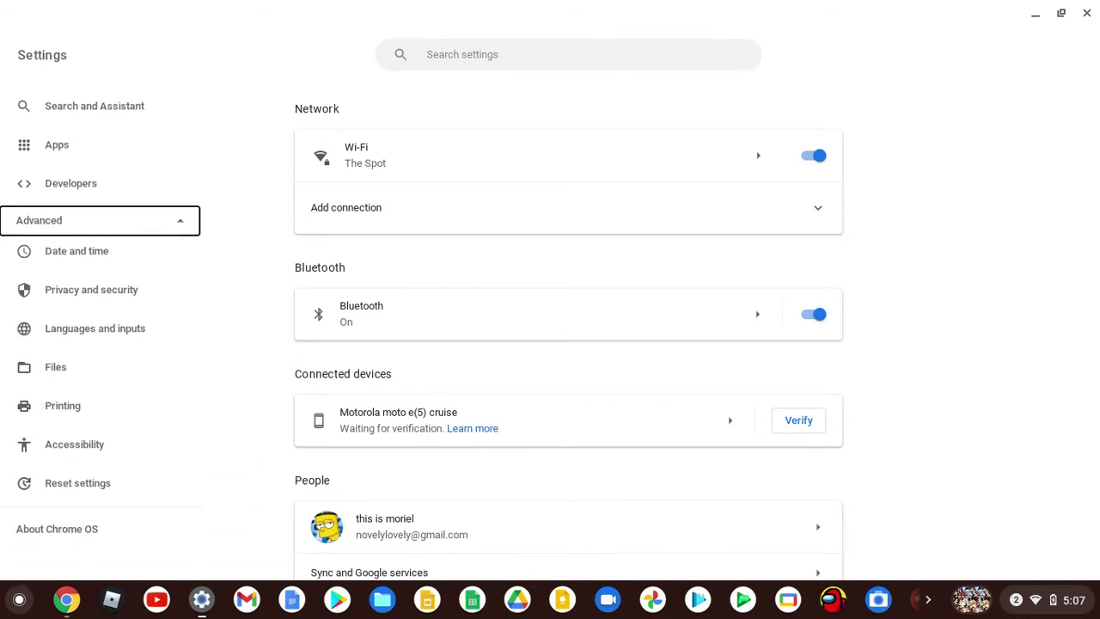
pyautogui.click(38, 457)
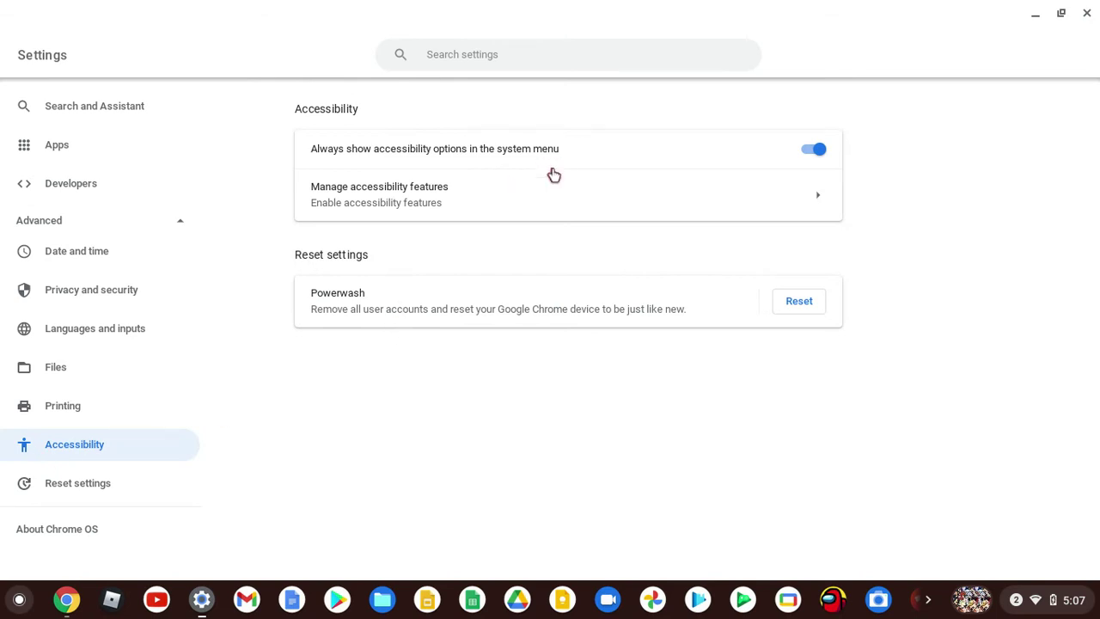
pyautogui.click(542, 195)
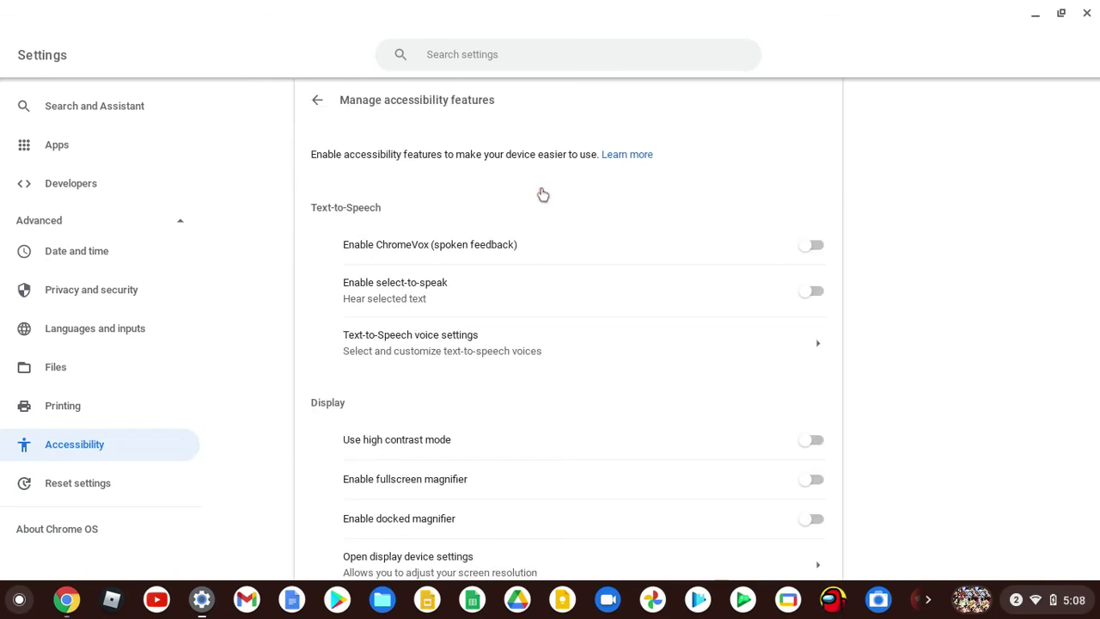
# Set the cursor colour to Red, enable the large mouse cursor, and size it just above Default.
pyautogui.scroll(-5, 543, 194)
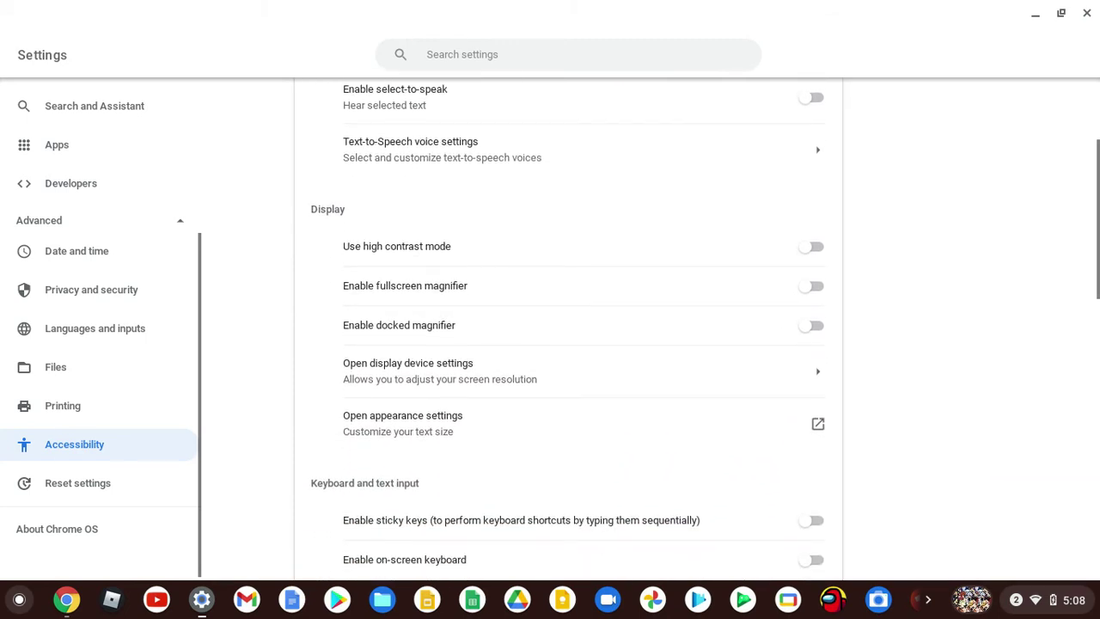
pyautogui.scroll(-4, 567, 335)
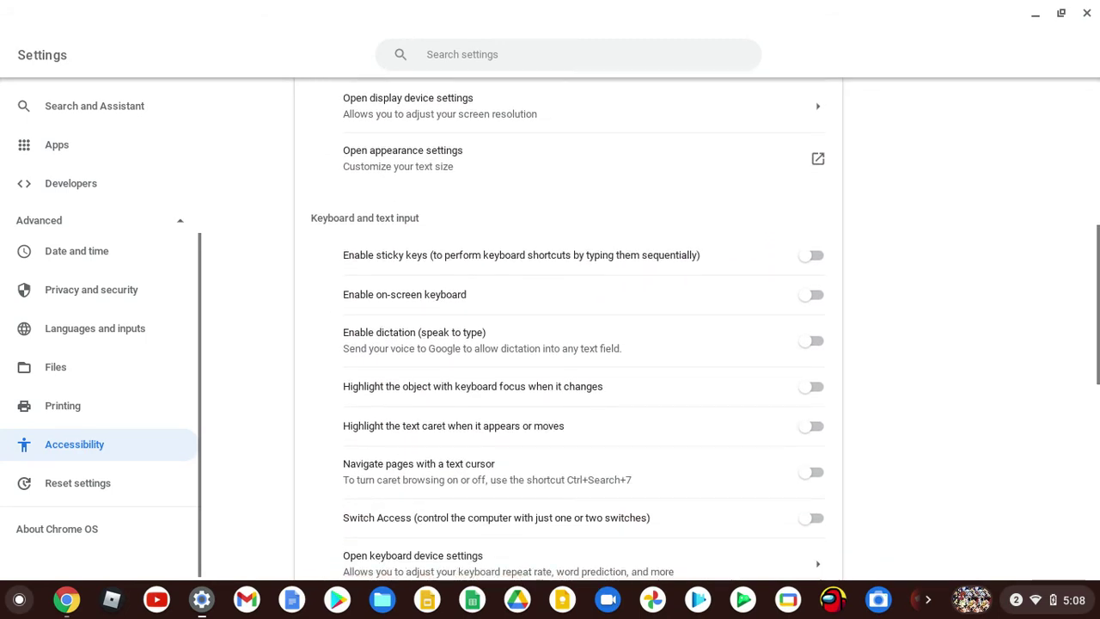
pyautogui.scroll(-4, 567, 335)
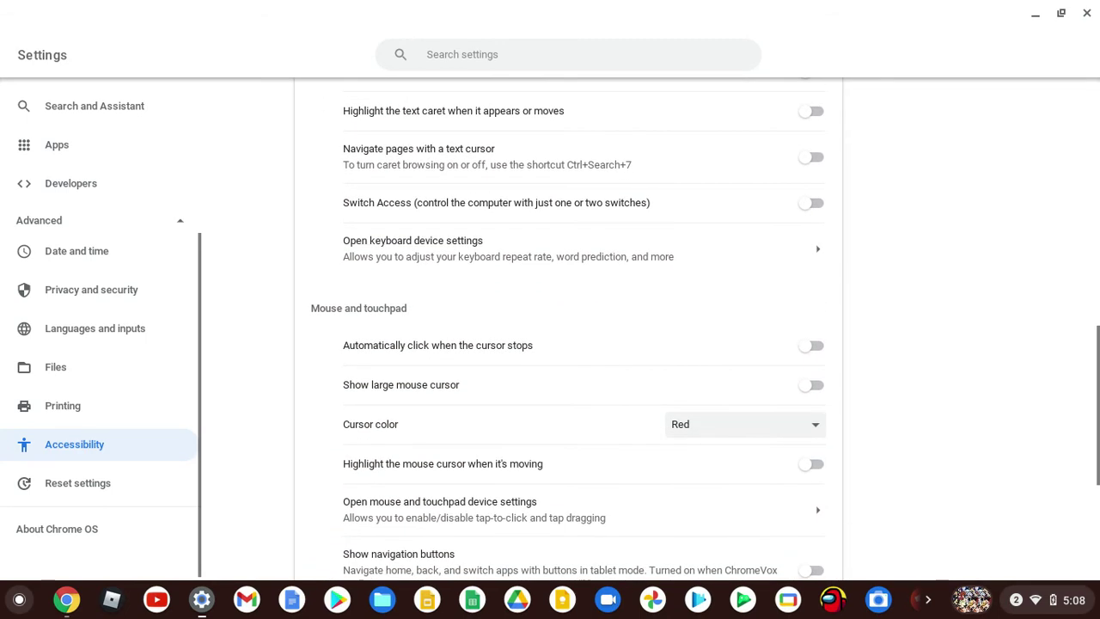
pyautogui.scroll(-1, 567, 336)
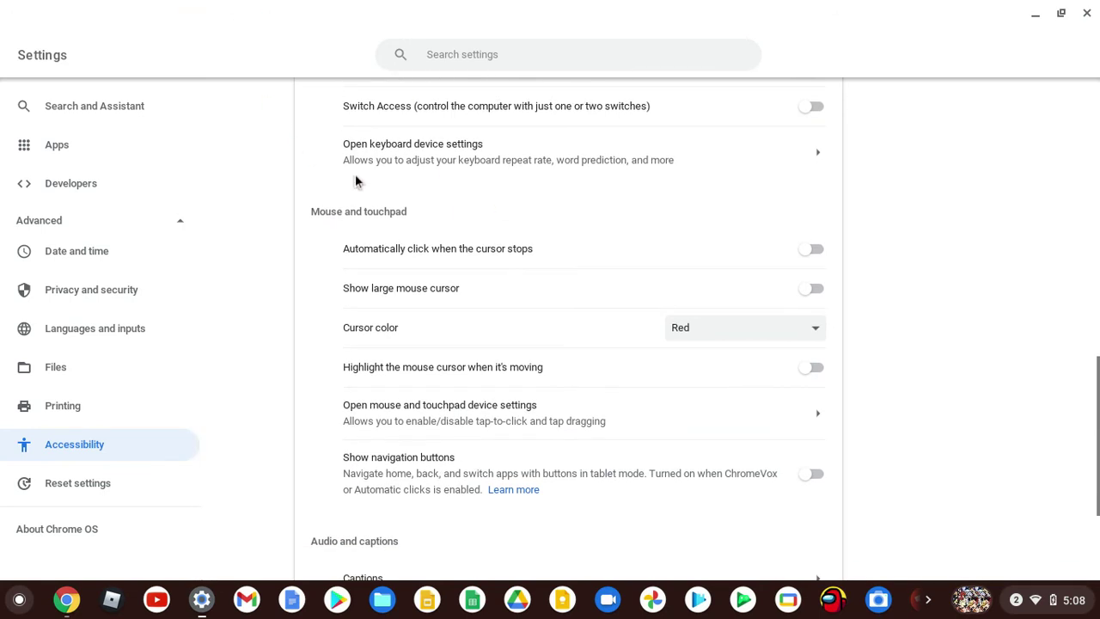
pyautogui.click(707, 325)
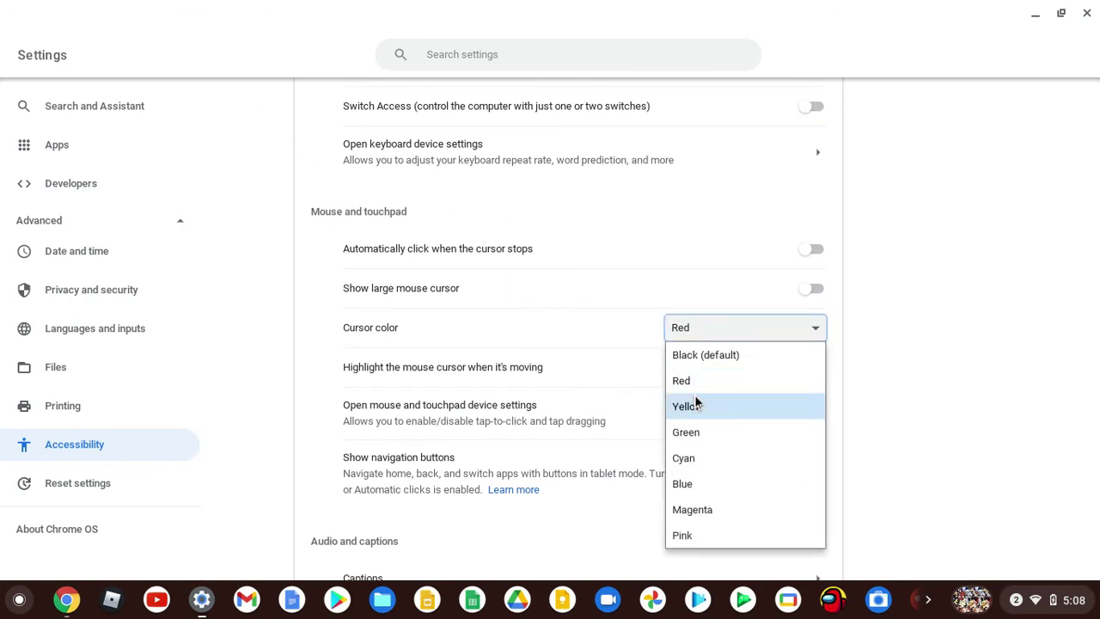
pyautogui.click(706, 434)
pyautogui.click(738, 328)
pyautogui.click(739, 378)
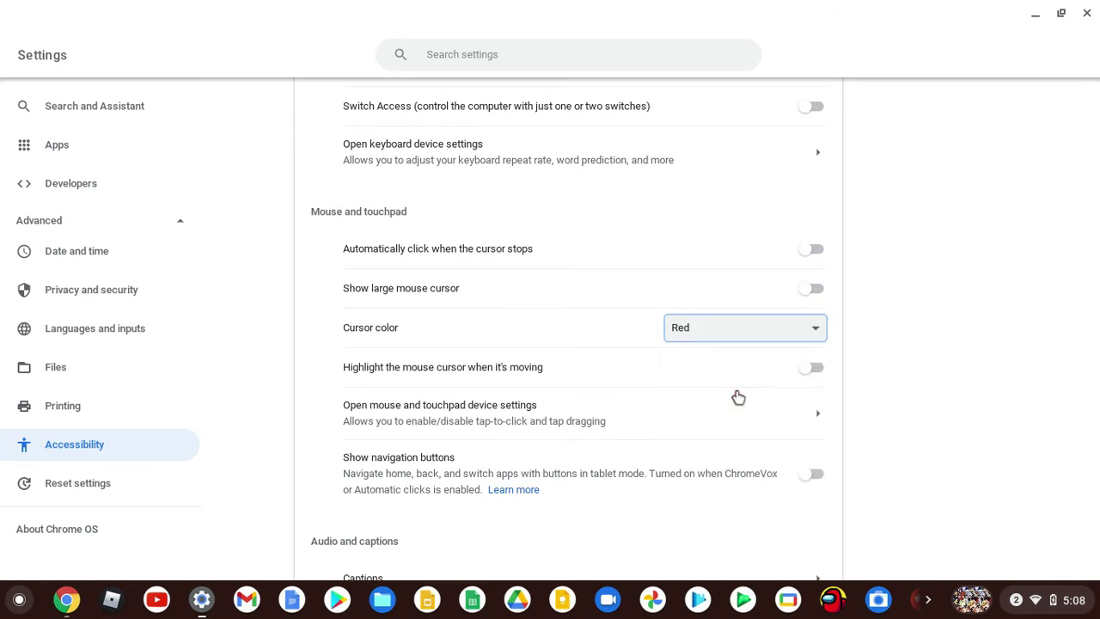
pyautogui.click(630, 295)
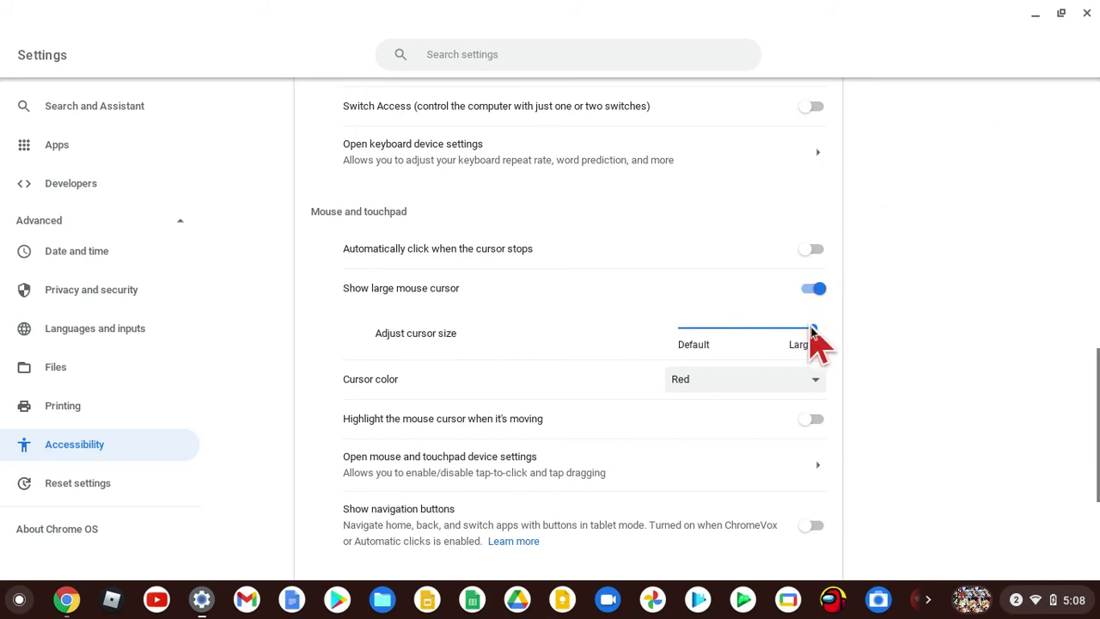
pyautogui.moveTo(811, 329); pyautogui.dragTo(693, 331)
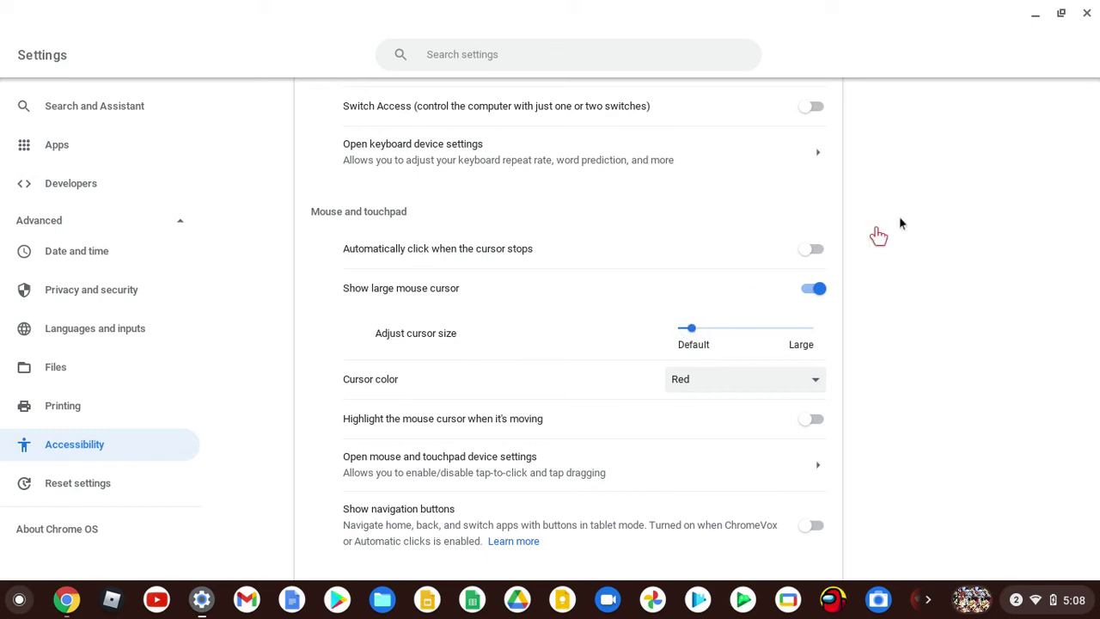